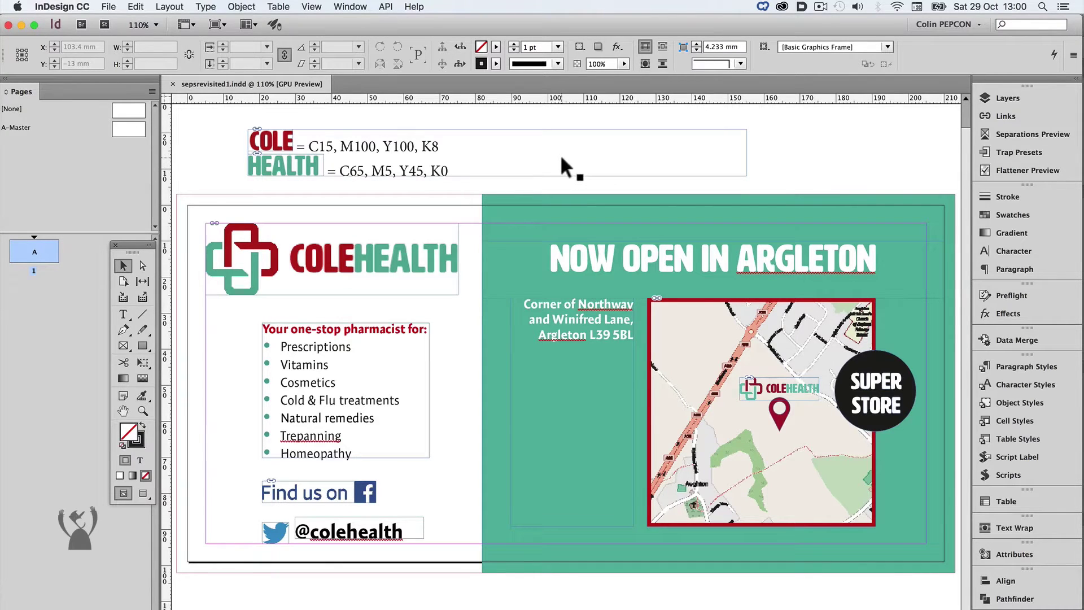
Step: Open Separations Preview from Window > Output, then collapse the panel again
{"action": "left_click", "coordinate": [346, 6]}
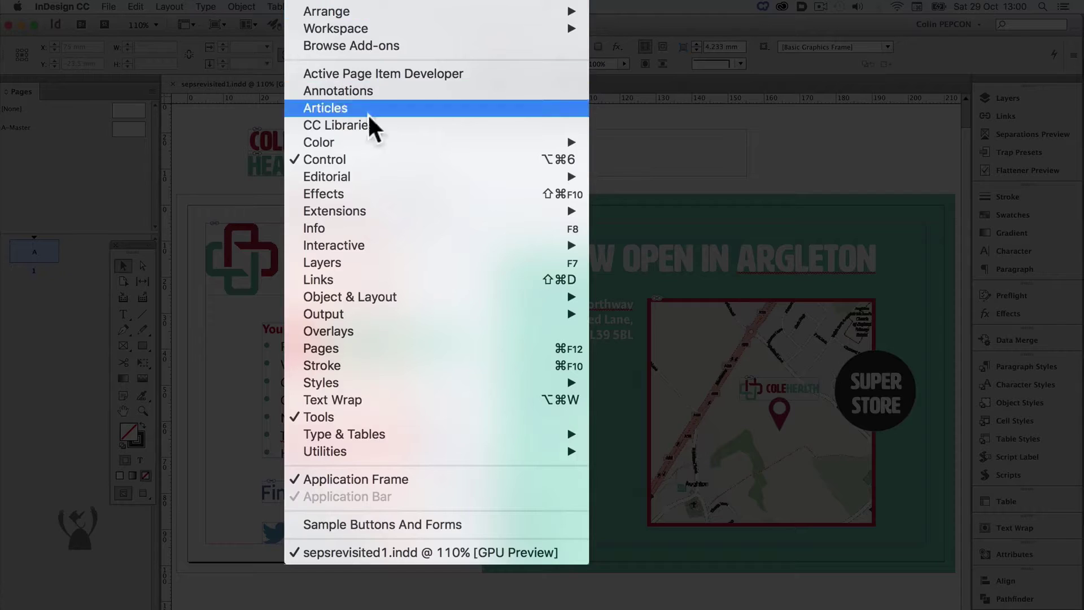
{"action": "mouse_move", "coordinate": [421, 242]}
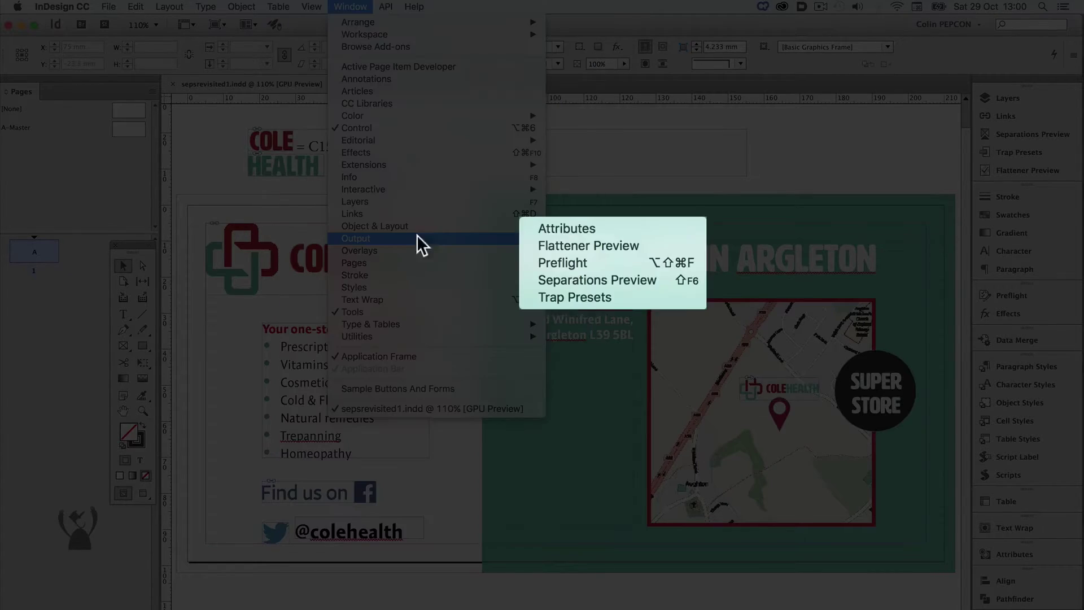
{"action": "left_click", "coordinate": [592, 278]}
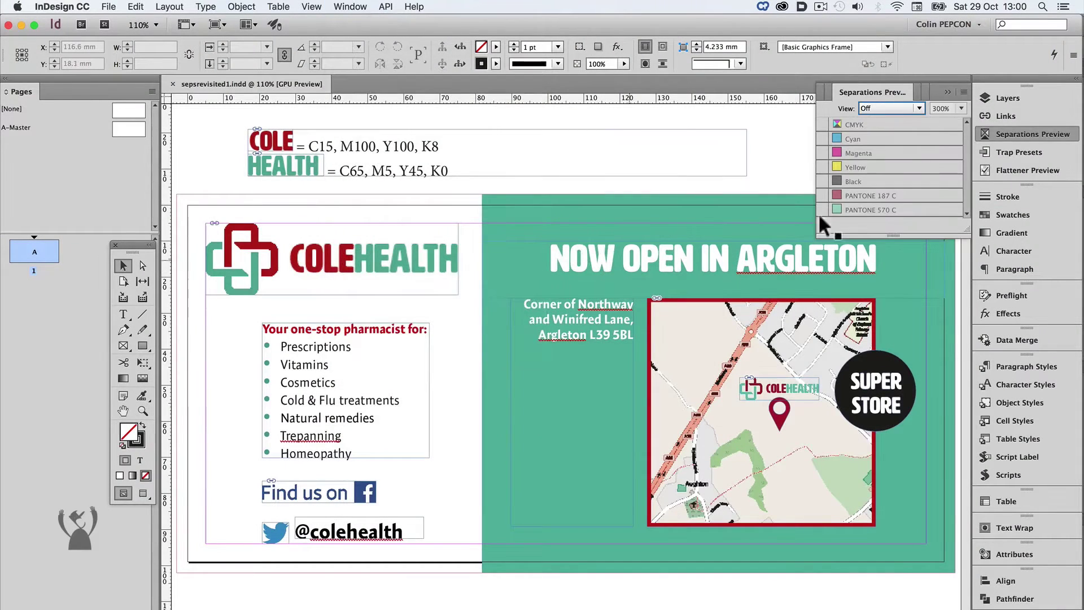
{"action": "left_click", "coordinate": [947, 92]}
Step: Reopen the Separations Preview panel through Quick Apply
{"action": "key", "text": "super+Return"}
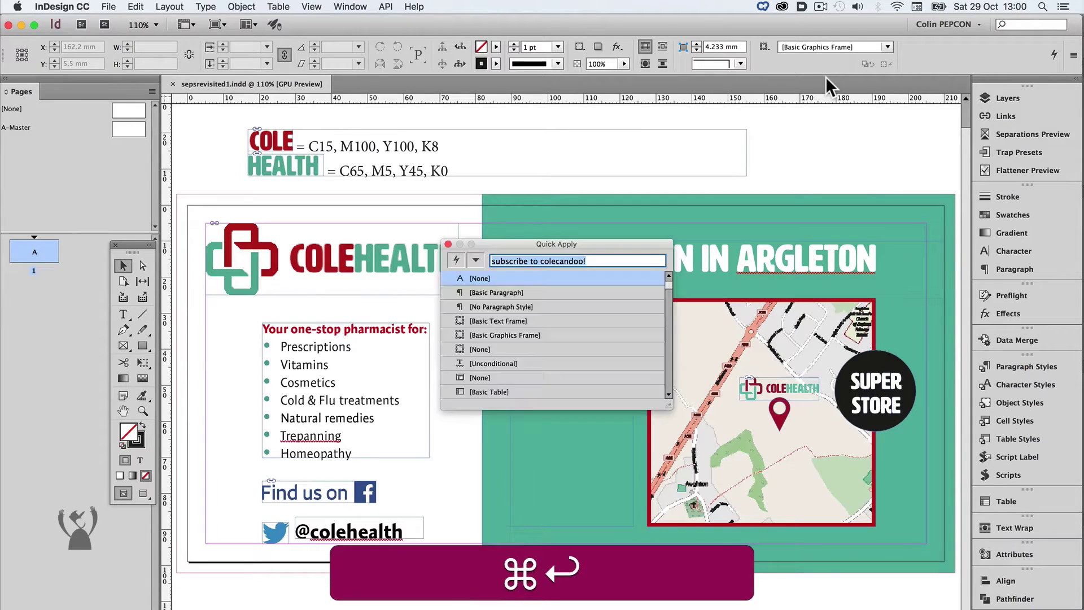
{"action": "type", "text": "se"}
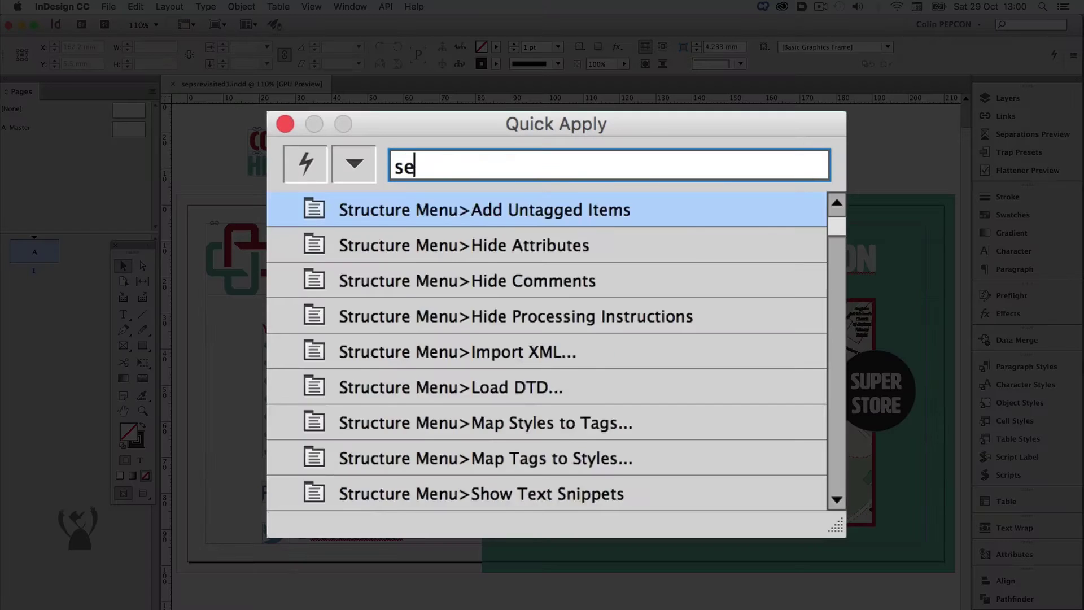
{"action": "type", "text": "parations preview"}
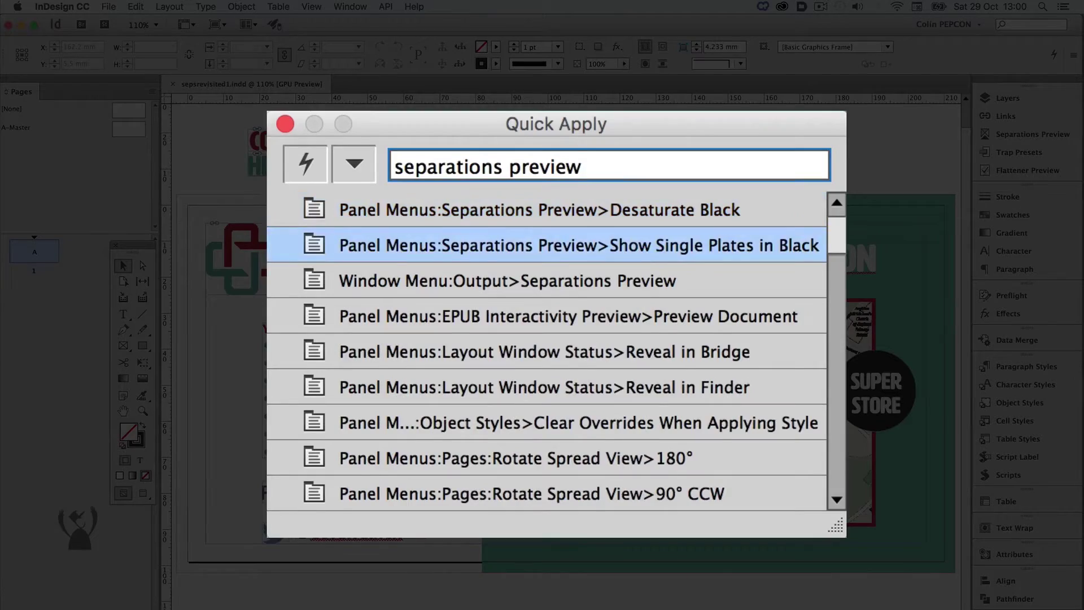
{"action": "key", "text": "Return"}
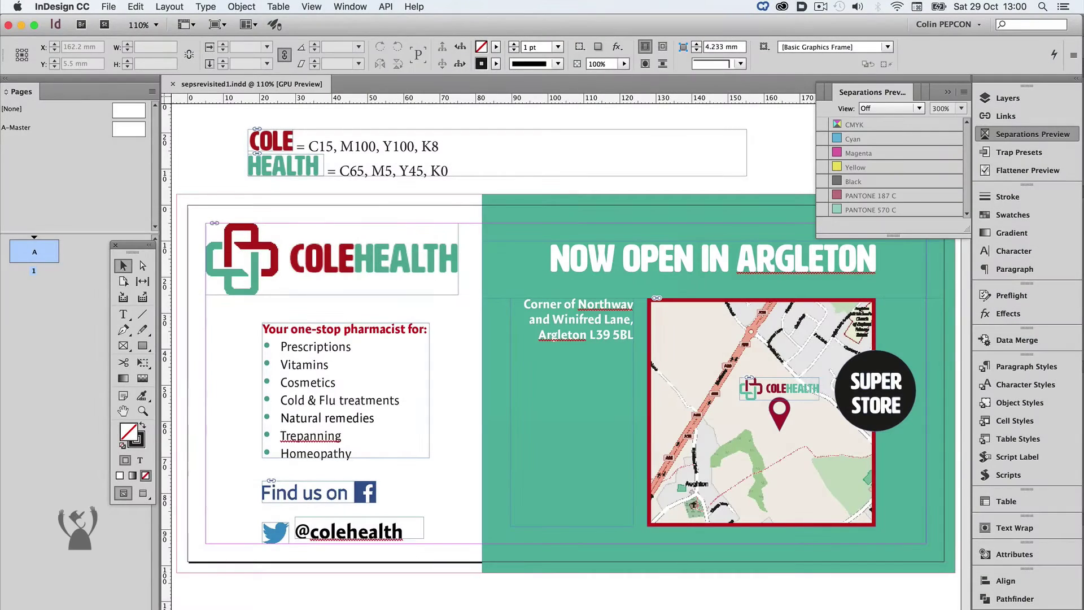
Step: Switch the view to Separations and back to Off, from the menu and with Opt+Shift+Cmd+Y
{"action": "left_click", "coordinate": [889, 107]}
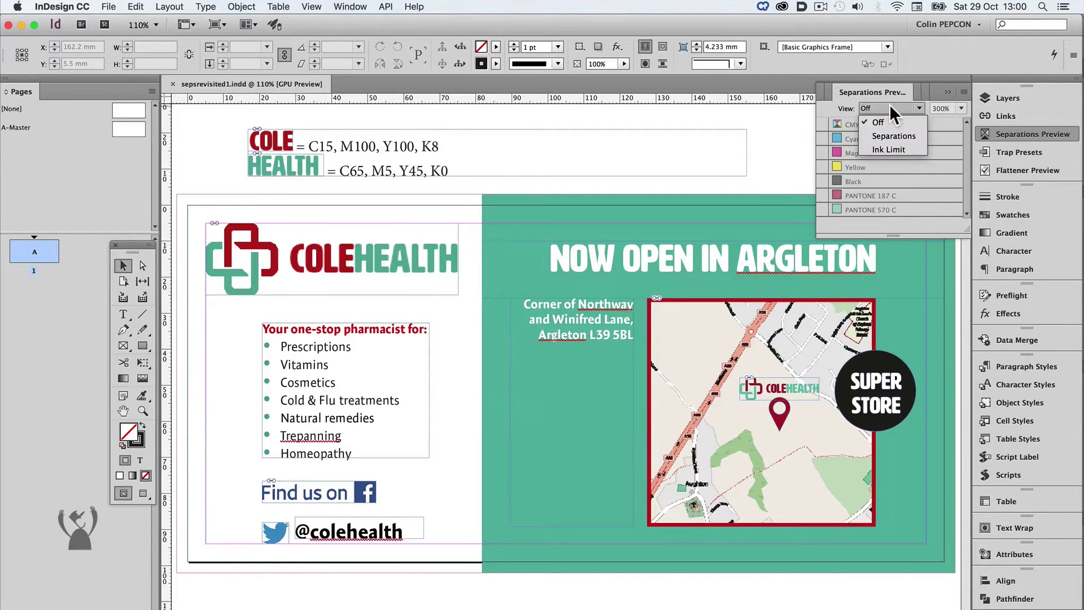
{"action": "left_click", "coordinate": [890, 135]}
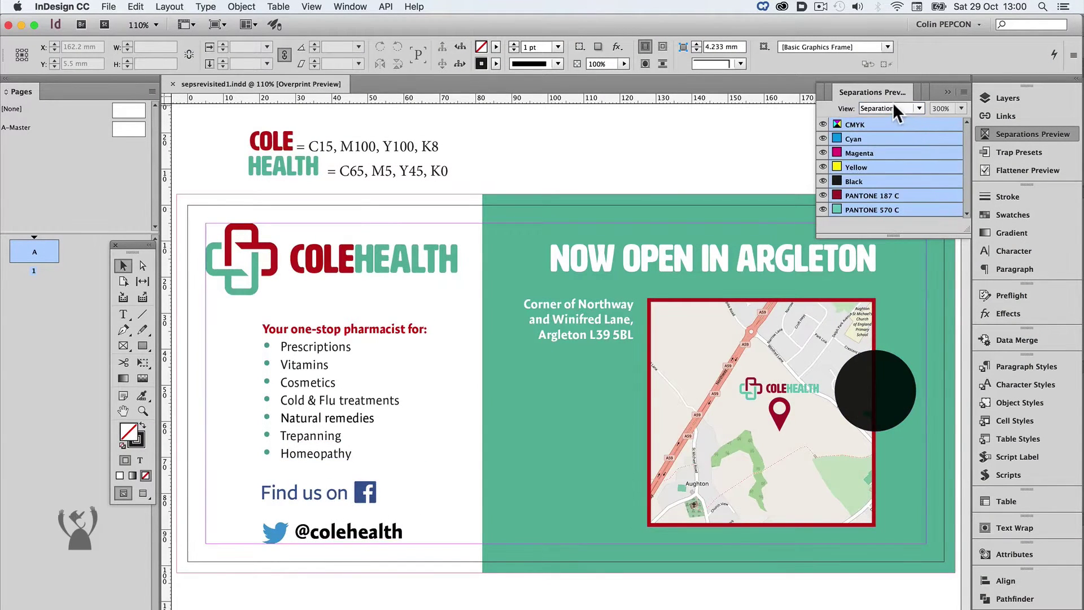
{"action": "left_click", "coordinate": [893, 103]}
{"action": "left_click", "coordinate": [892, 119]}
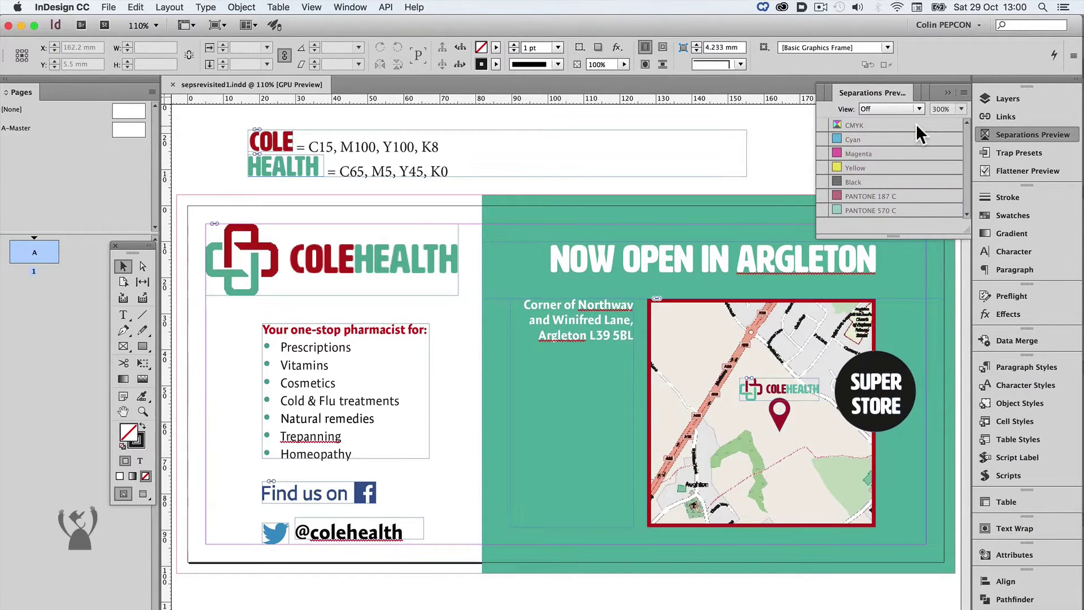
{"action": "key", "text": "alt+shift+super+y"}
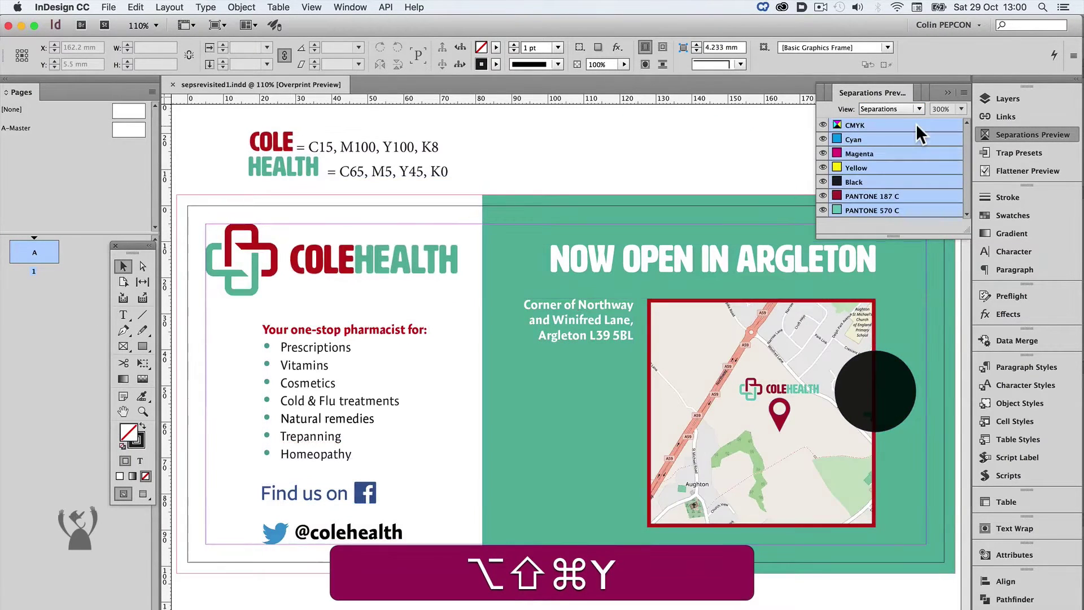
{"action": "key", "text": "alt+shift+super+y"}
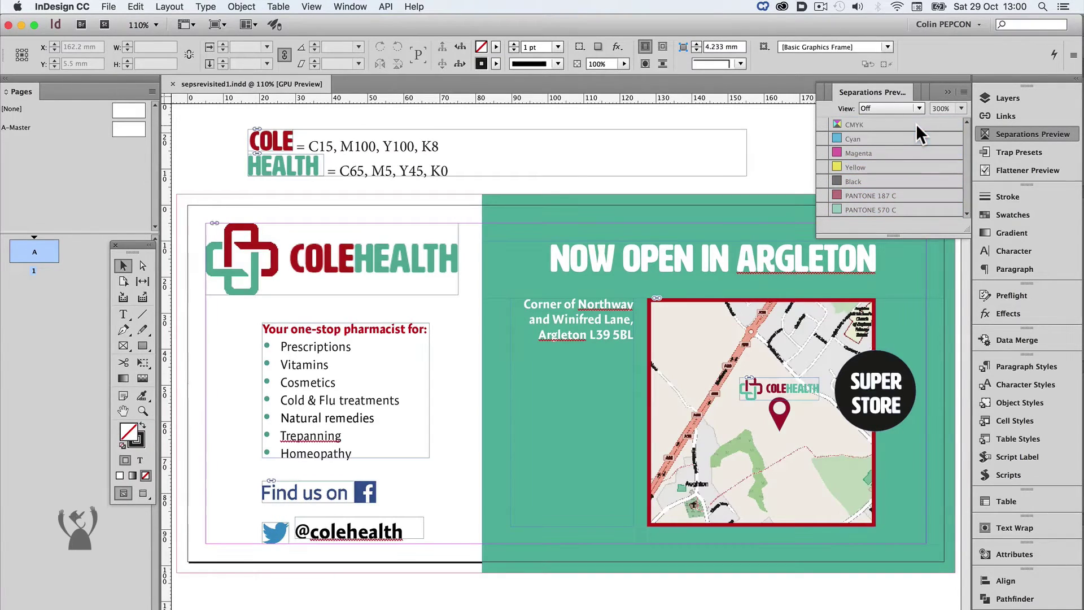
Step: Zoom into the colour key and read COLE, HEALTH (C65 M5 Y45) and logo inks in separations view
{"action": "key", "text": "z"}
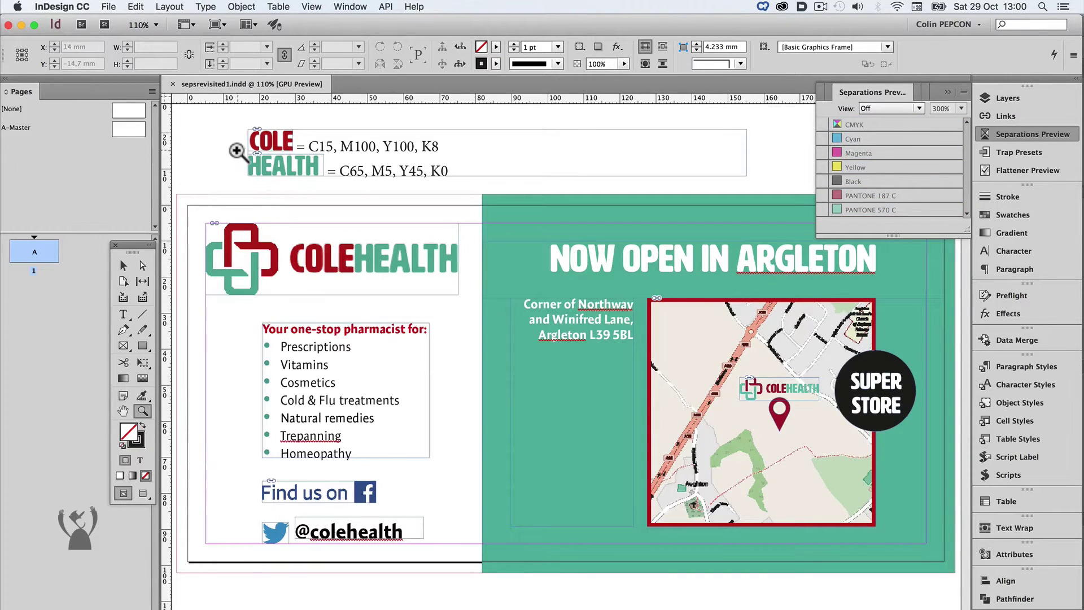
{"action": "left_click_drag", "start_coordinate": [184, 121], "coordinate": [443, 303]}
{"action": "key", "text": "alt+shift+super+y"}
{"action": "left_click", "coordinate": [307, 177]}
{"action": "left_click", "coordinate": [339, 248]}
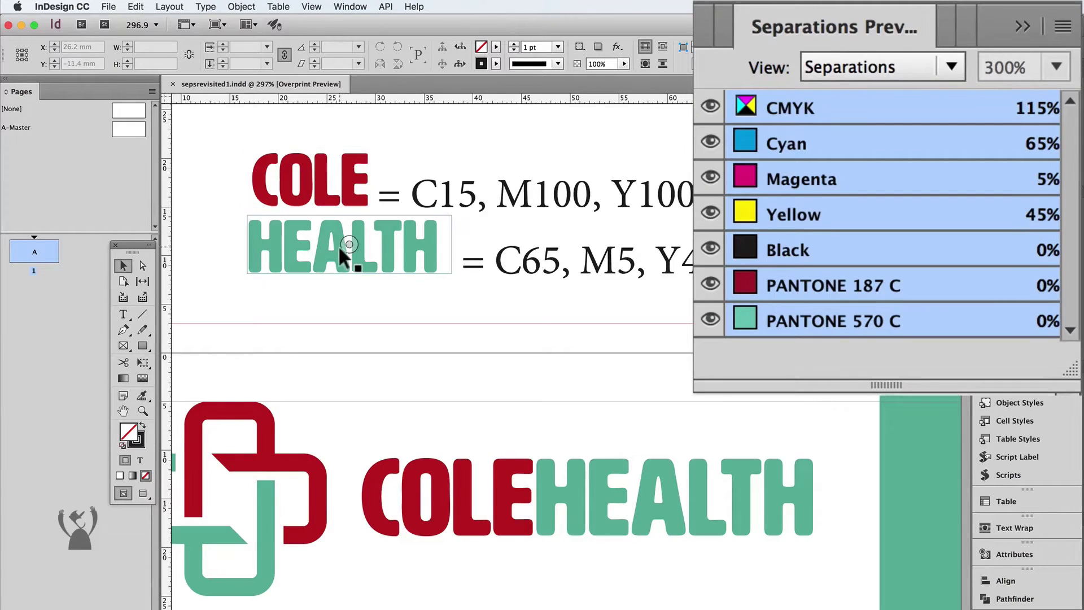
{"action": "left_click", "coordinate": [334, 287]}
{"action": "left_click", "coordinate": [271, 418]}
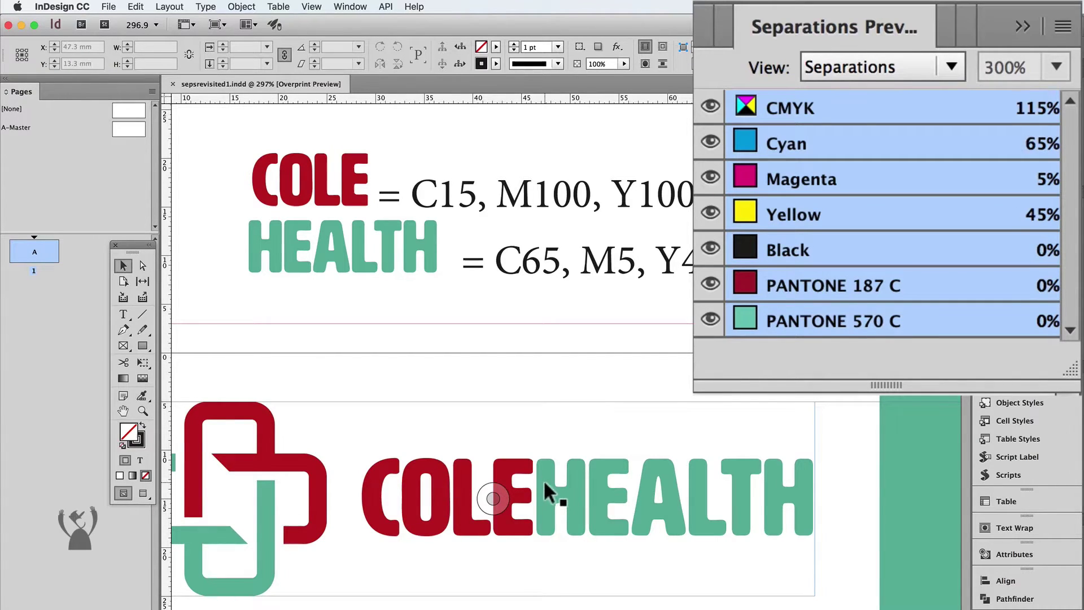
{"action": "left_click", "coordinate": [360, 392]}
{"action": "key", "text": "super+alt+shift+y"}
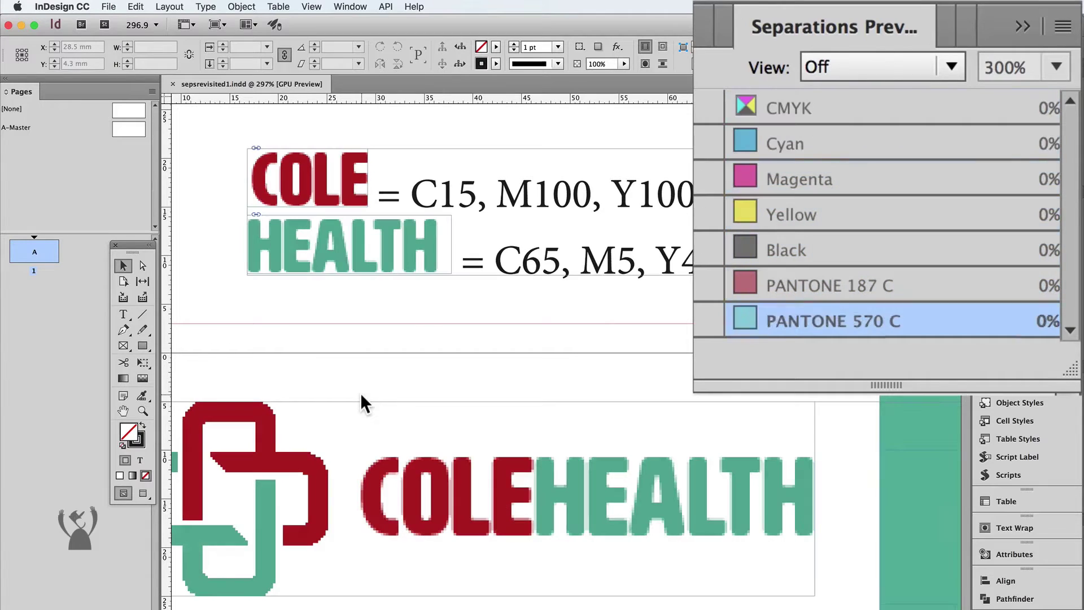
Step: Check the inks of the red headline and green bullets in the pharmacist services list
{"action": "left_click_drag", "start_coordinate": [407, 454], "coordinate": [415, 117]}
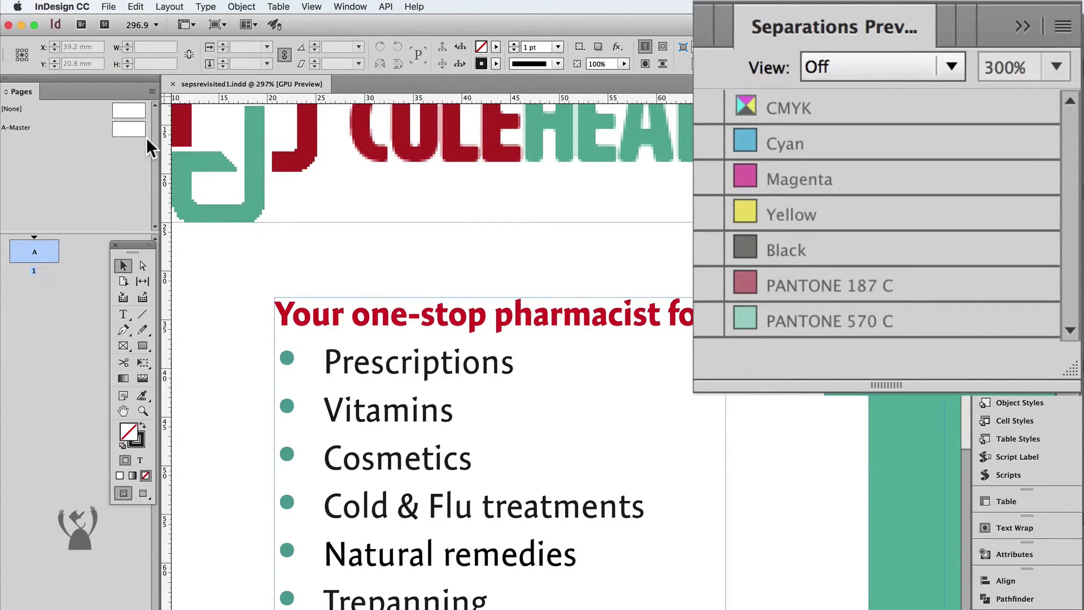
{"action": "key", "text": "super+alt+shift+y"}
{"action": "mouse_move", "coordinate": [338, 324]}
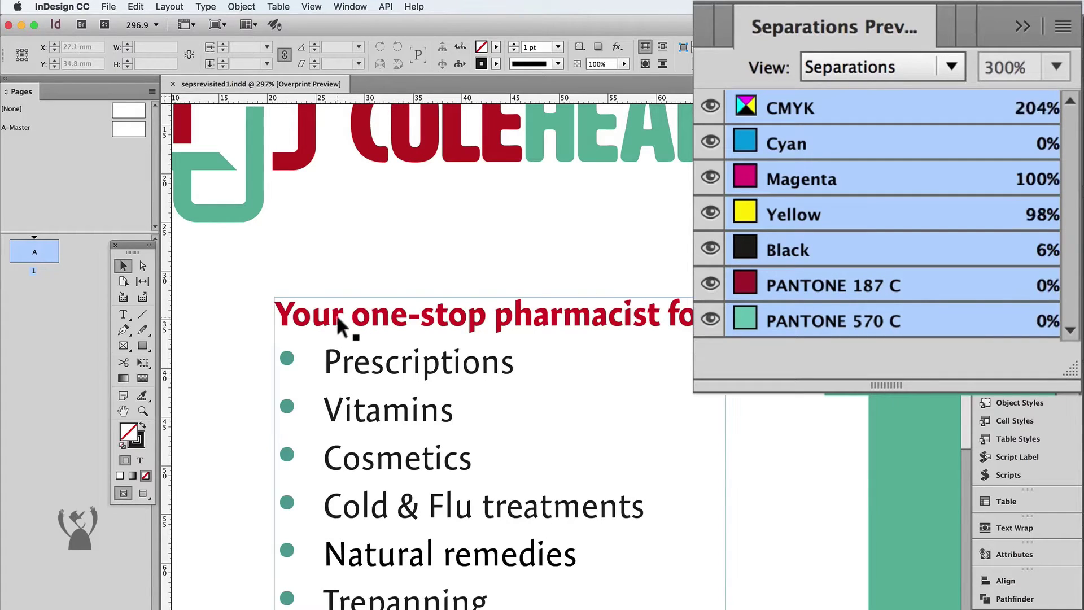
{"action": "mouse_move", "coordinate": [287, 356]}
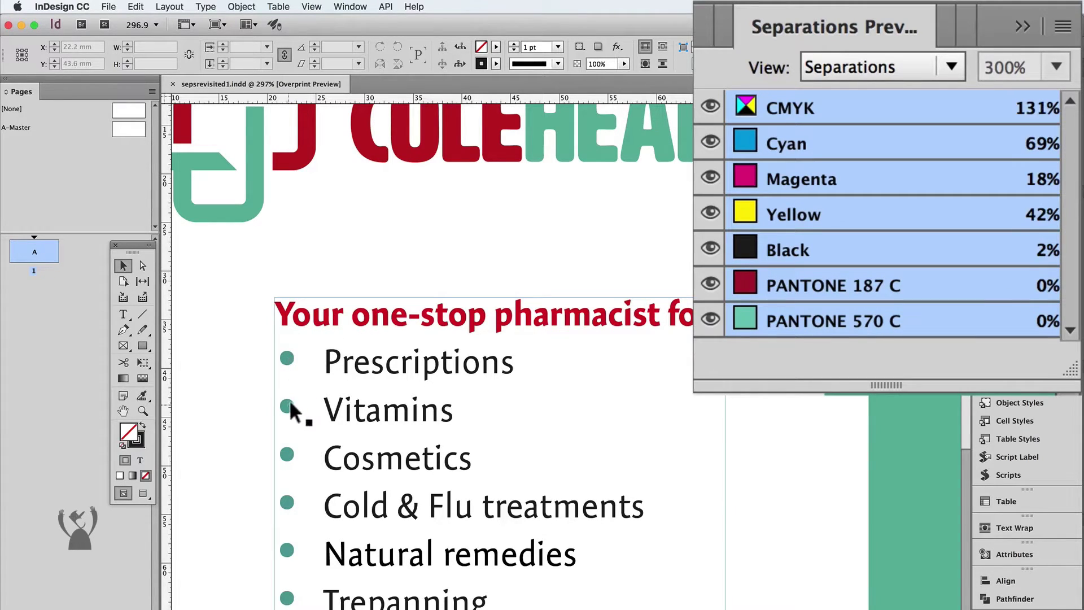
{"action": "key", "text": "super+alt+shift+y"}
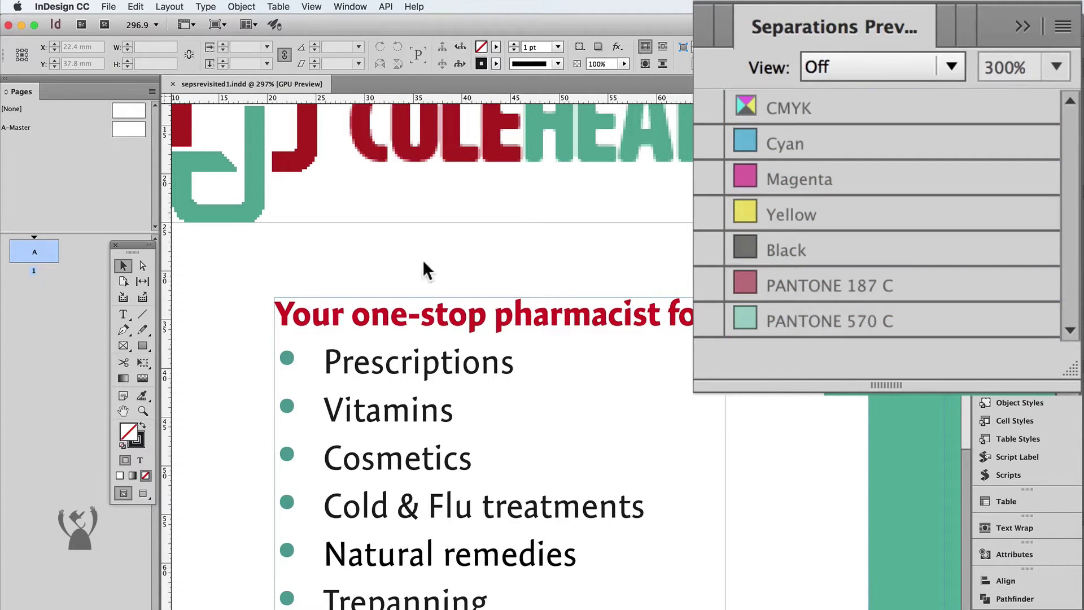
Step: Check the map pin (100% PANTONE 187 C) and map logo inks, then fit the page
{"action": "left_click_drag", "start_coordinate": [852, 317], "coordinate": [82, 313]}
{"action": "left_click_drag", "start_coordinate": [513, 276], "coordinate": [462, 302]}
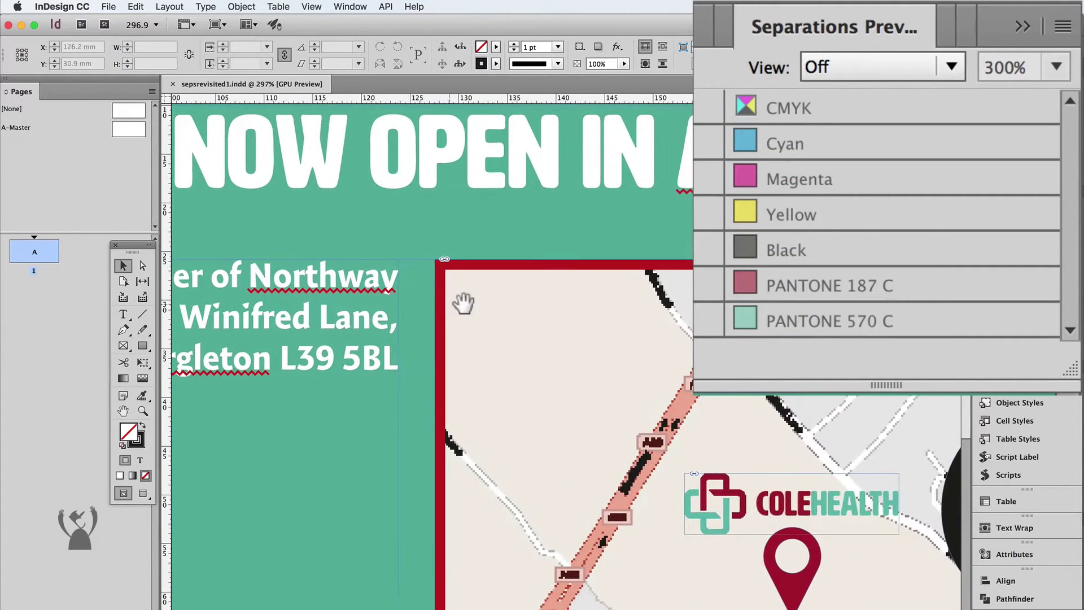
{"action": "left_click_drag", "start_coordinate": [526, 334], "coordinate": [390, 246]}
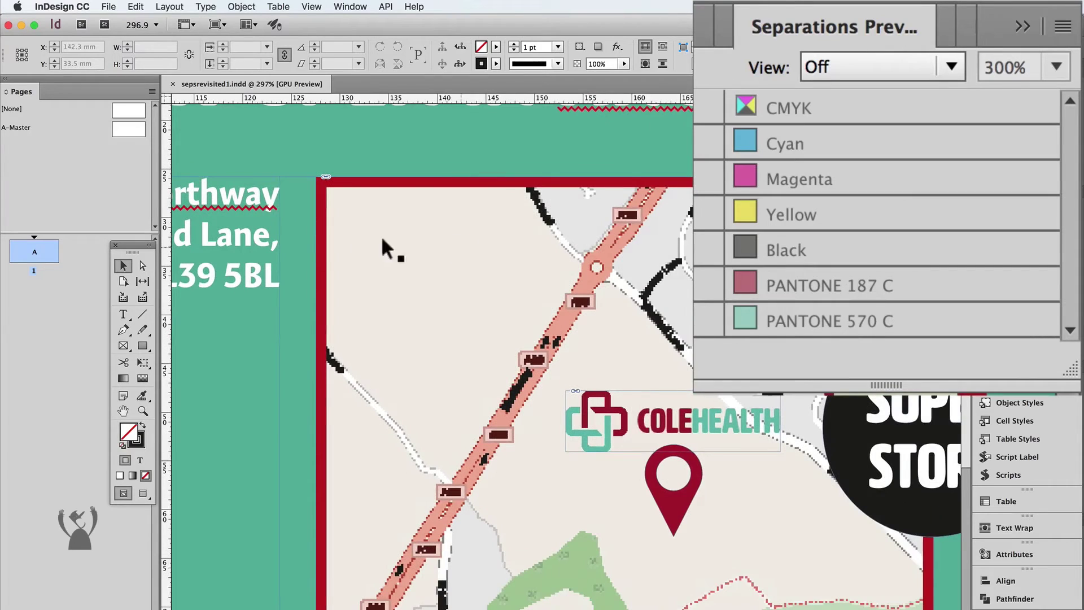
{"action": "key", "text": "super+alt+shift+y"}
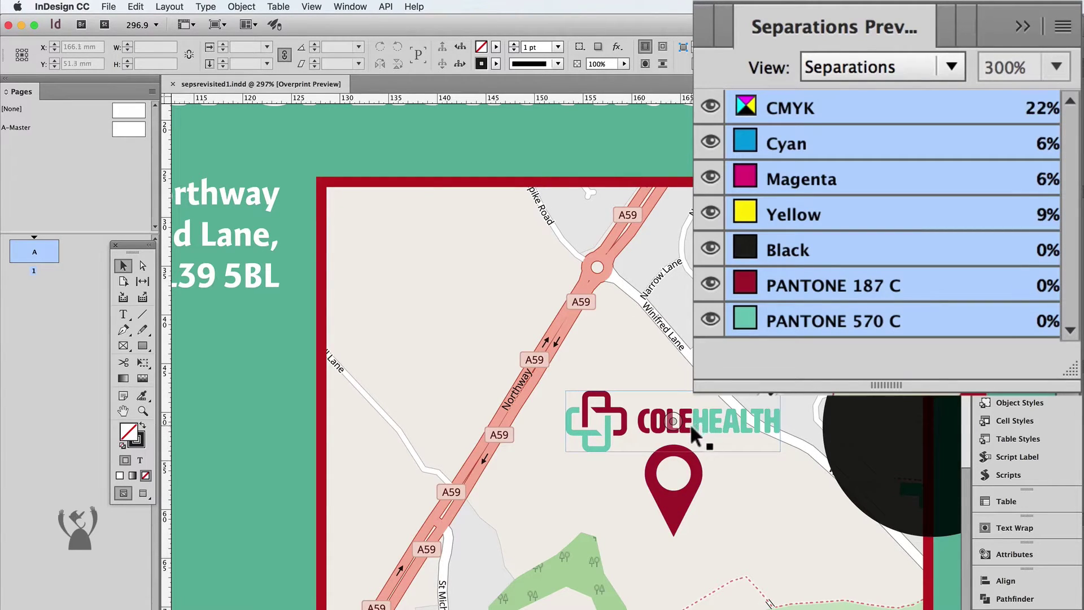
{"action": "key", "text": "super+alt+shift+y"}
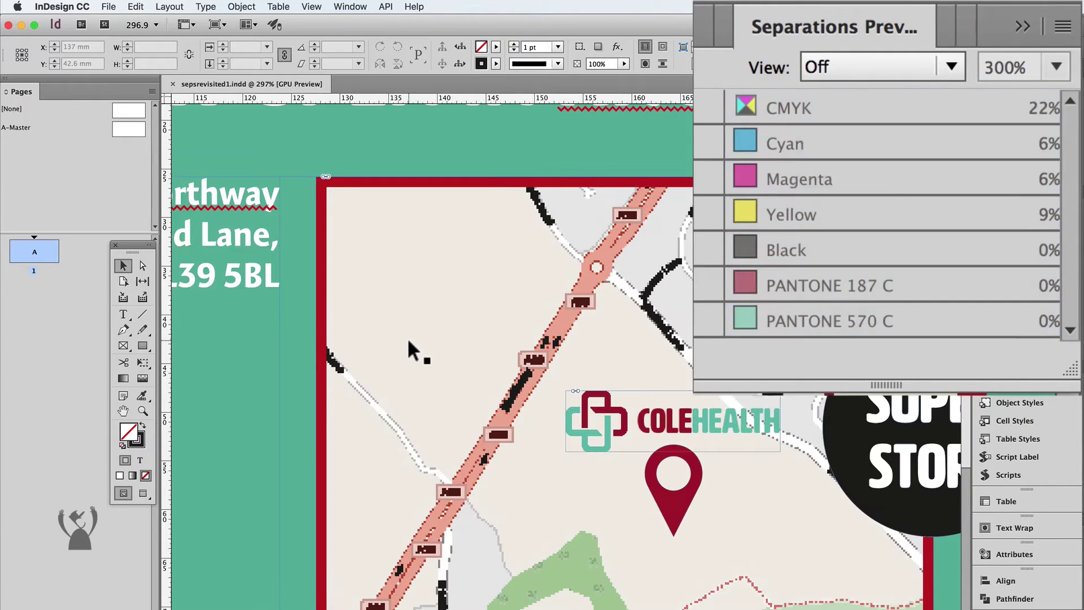
{"action": "key", "text": "super+0"}
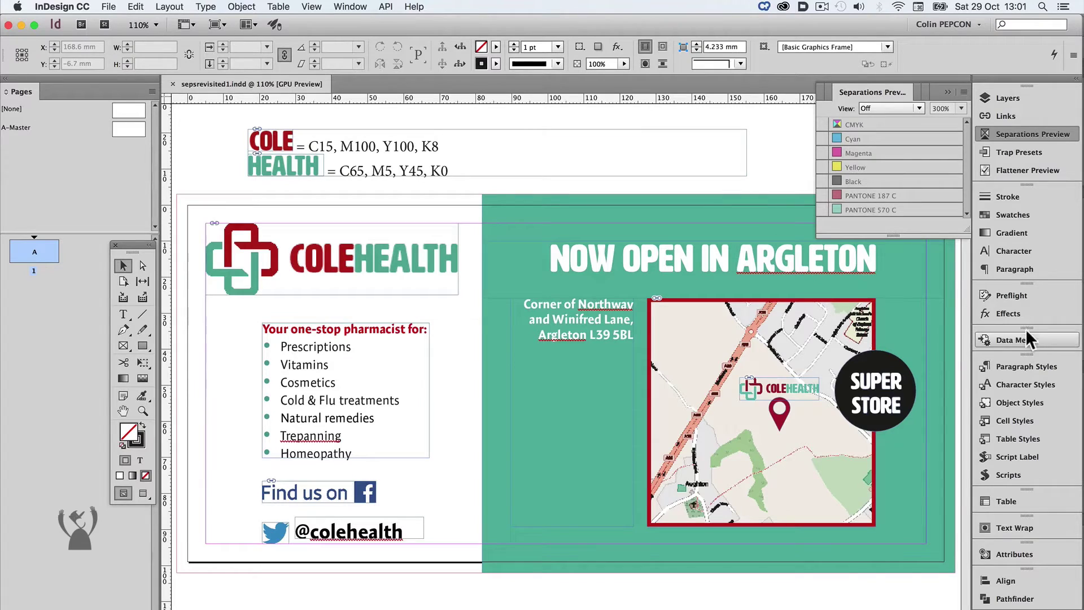
Step: Add unnamed colours like C=0 M=100 Y=98 K=6 as swatches; select 'pharmacist' in the headline
{"action": "left_click", "coordinate": [1016, 215]}
{"action": "left_click", "coordinate": [963, 186]}
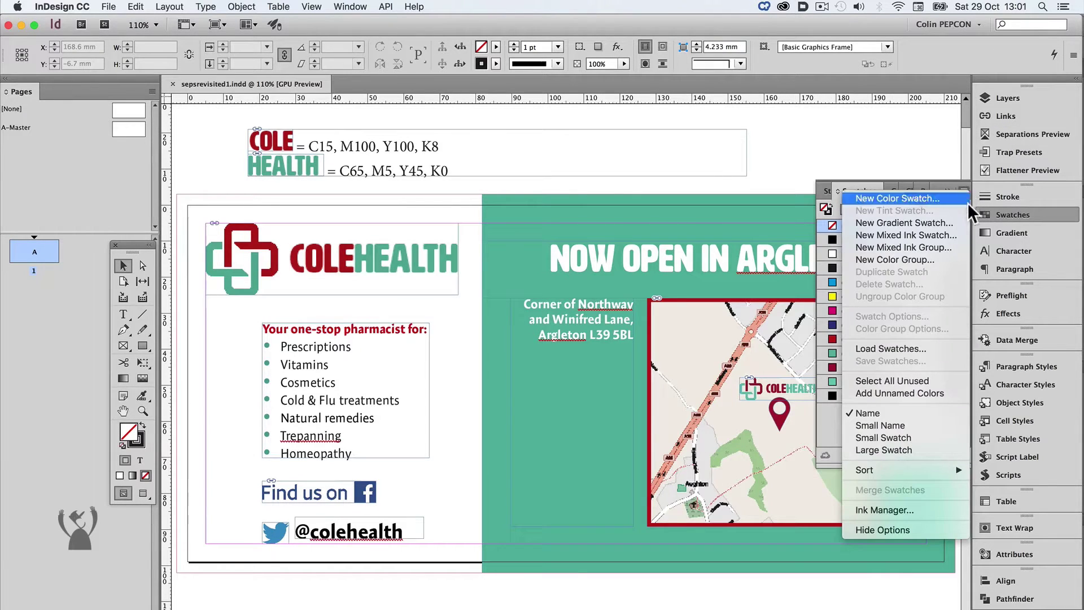
{"action": "left_click", "coordinate": [955, 392]}
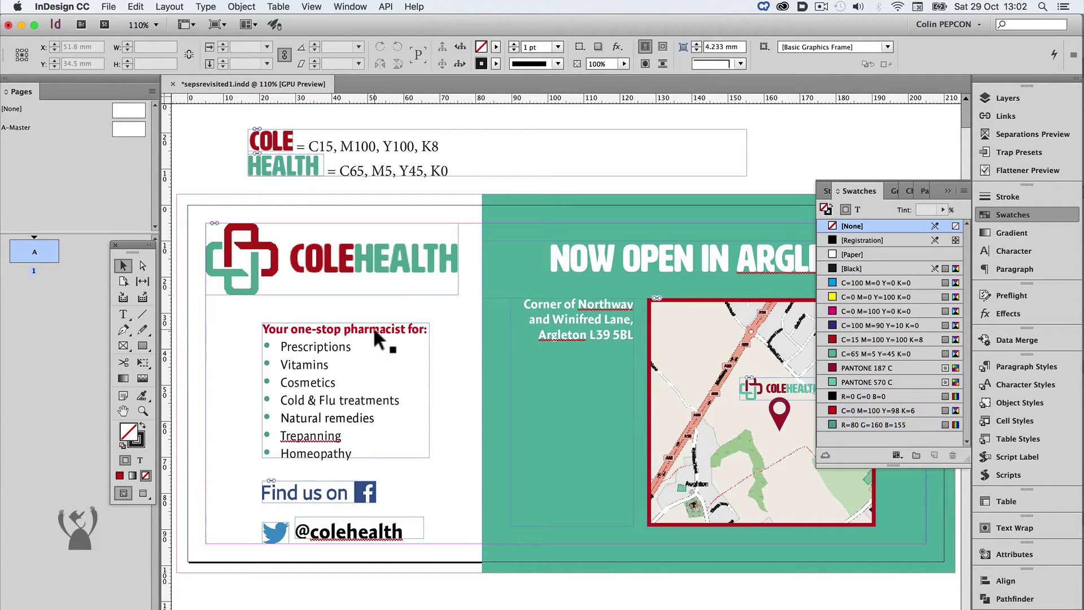
{"action": "double_click", "coordinate": [400, 329]}
{"action": "left_click_drag", "start_coordinate": [400, 328], "coordinate": [335, 322]}
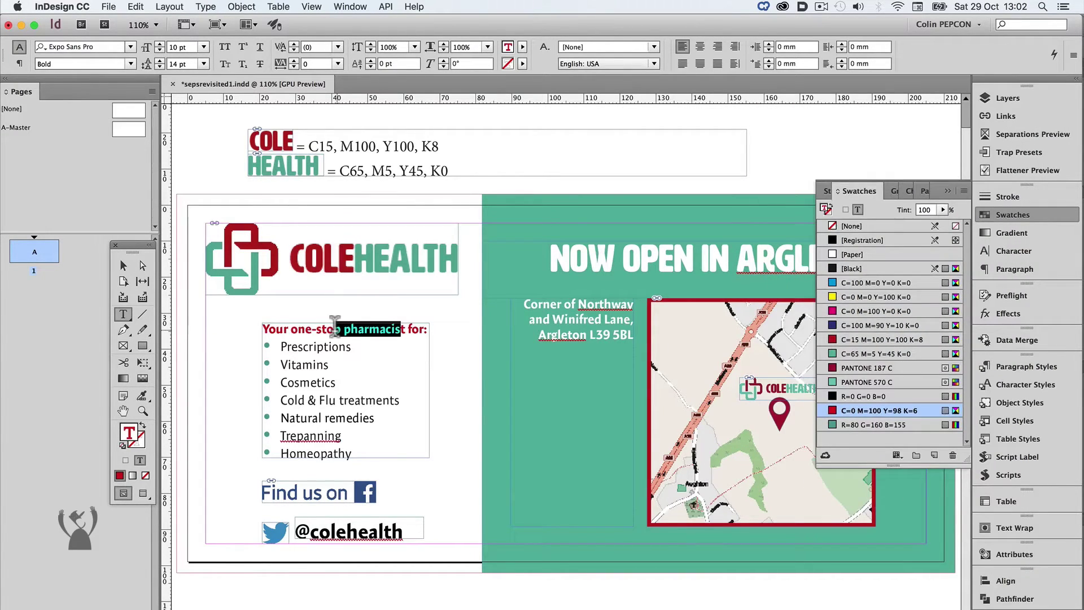
Step: Delete the C=0 M=100 Y=98 K=6 swatch, replacing it with C=15 M=100 Y=100 K=8
{"action": "left_click", "coordinate": [326, 328], "text": "shift"}
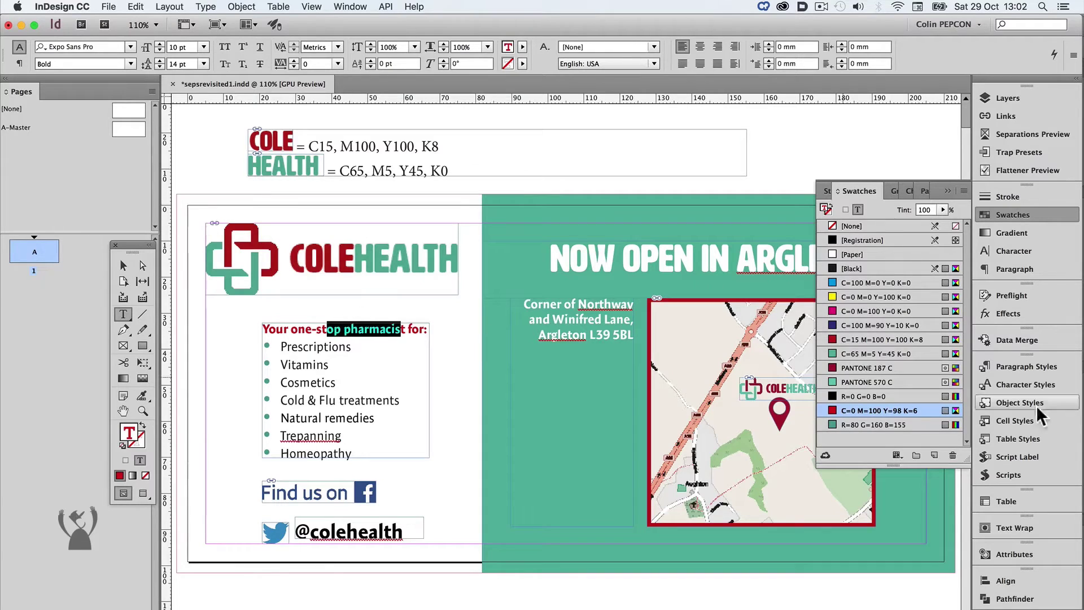
{"action": "left_click", "coordinate": [952, 453]}
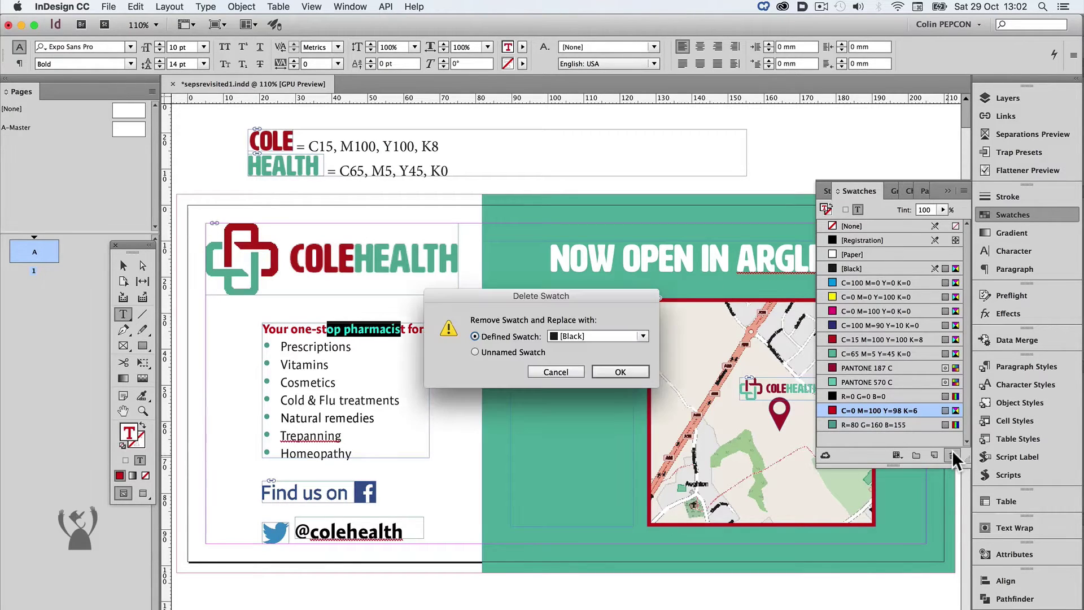
{"action": "left_click", "coordinate": [642, 336]}
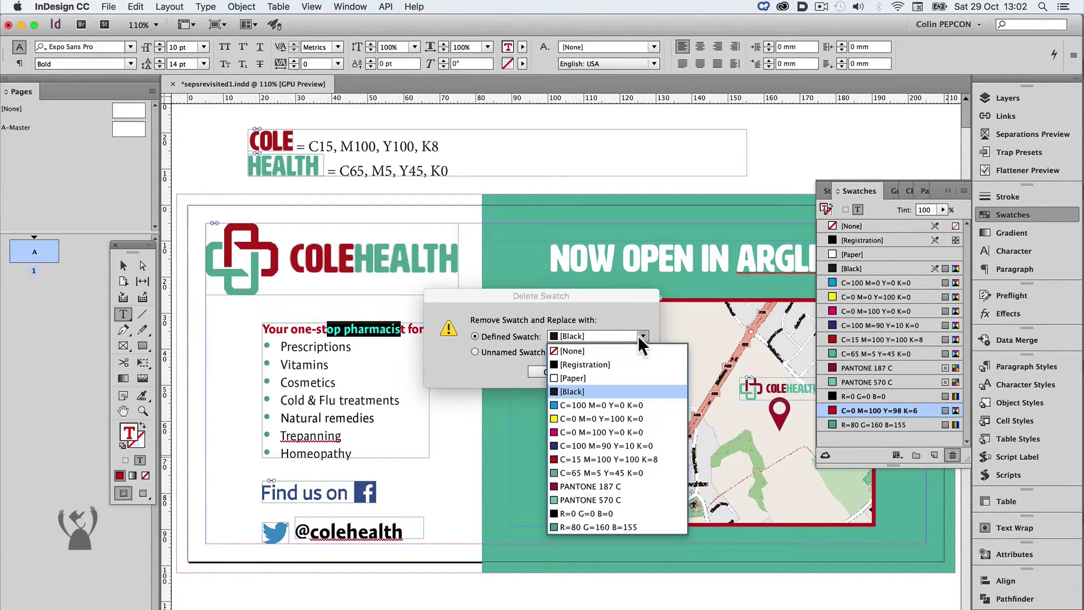
{"action": "left_click", "coordinate": [597, 455]}
{"action": "left_click", "coordinate": [624, 370]}
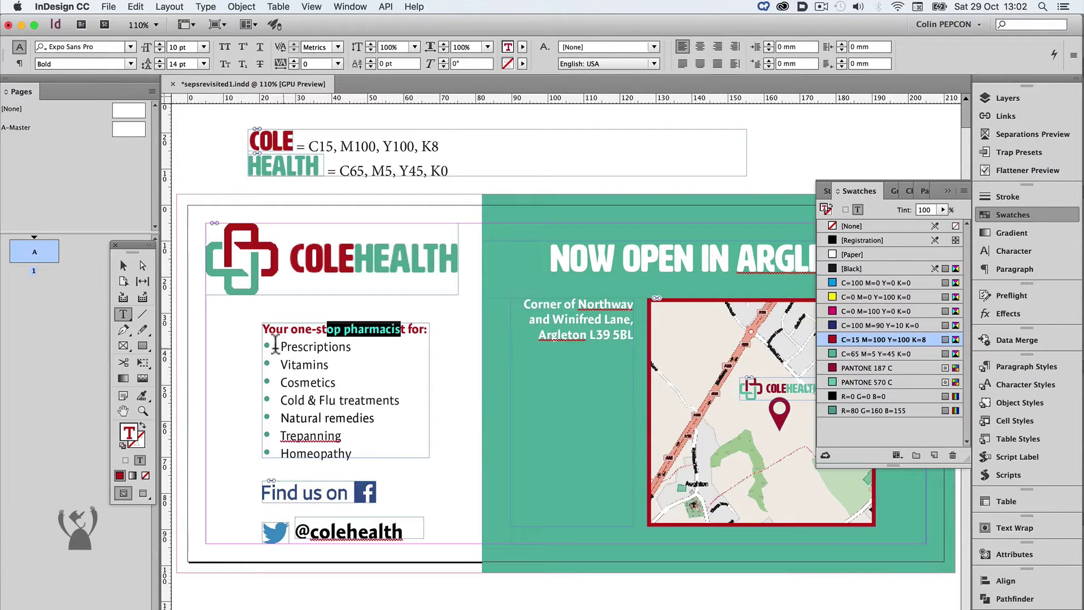
Step: Delete the R=80 G=160 B=155 teal swatch, replacing it with C=65 M=5 Y=45 K=0
{"action": "left_click_drag", "start_coordinate": [282, 343], "coordinate": [263, 344]}
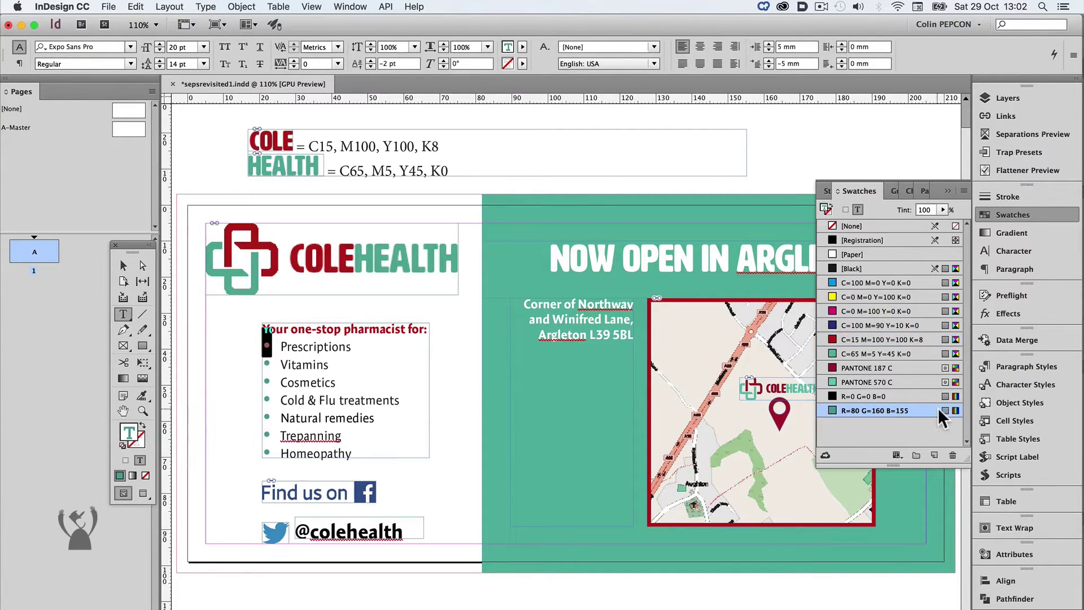
{"action": "left_click", "coordinate": [952, 455]}
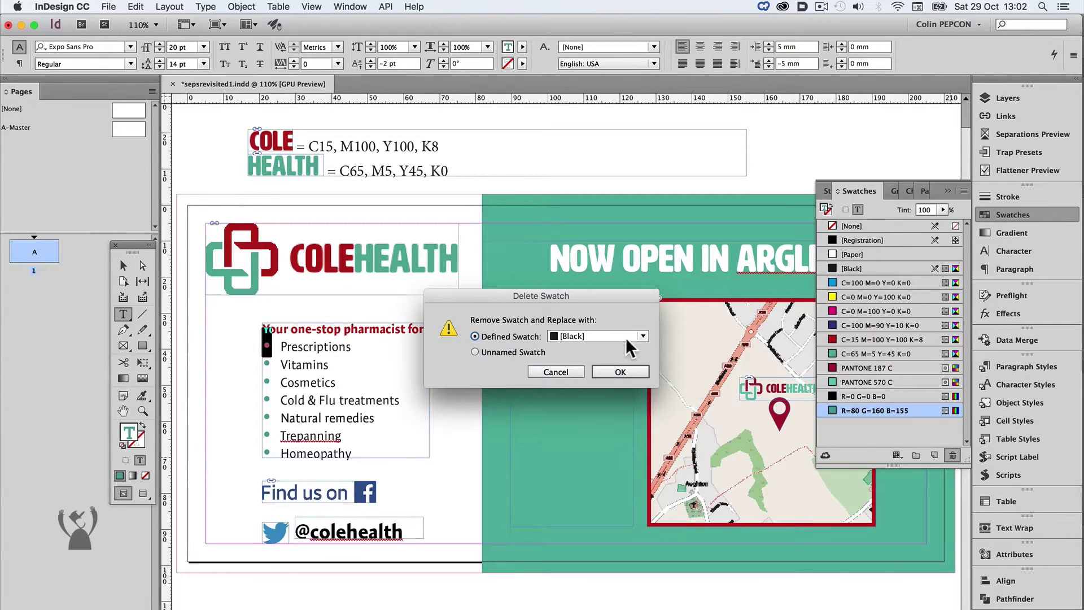
{"action": "left_click", "coordinate": [611, 335]}
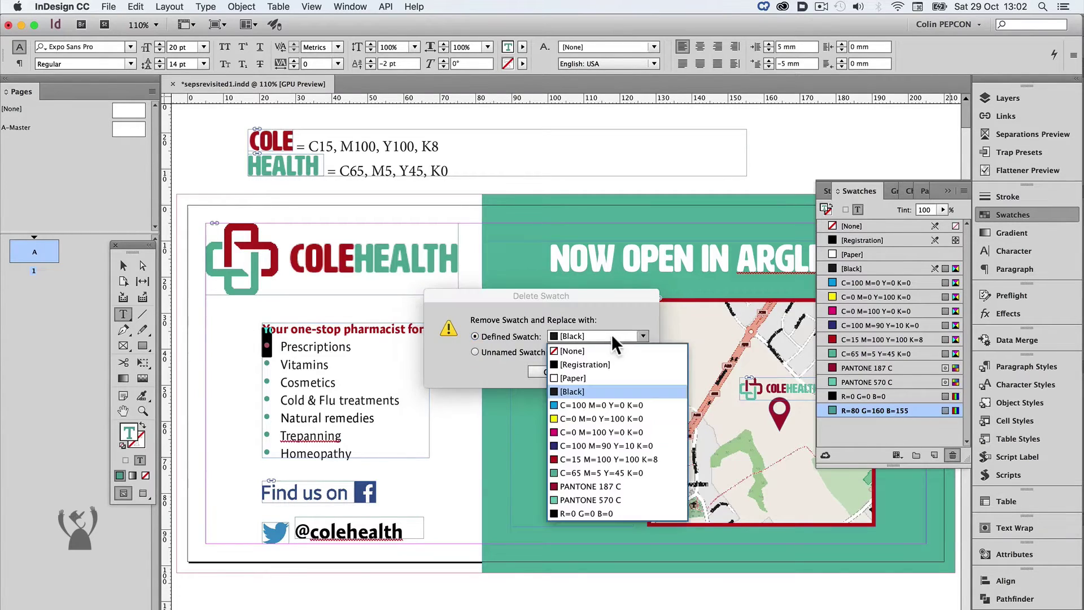
{"action": "left_click", "coordinate": [603, 471]}
{"action": "left_click", "coordinate": [622, 370]}
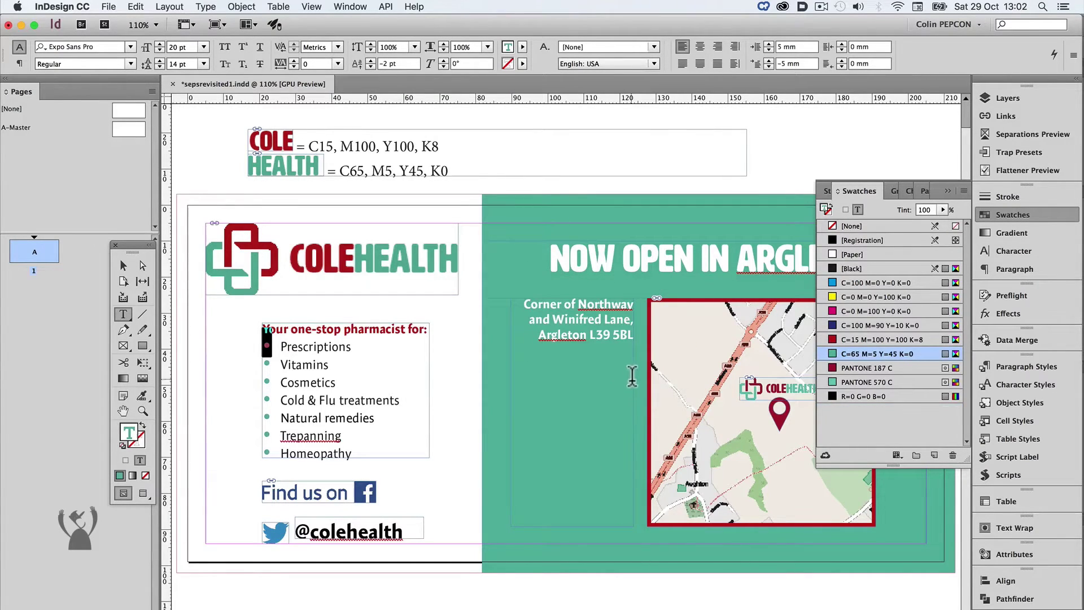
Step: Select the list frame and red map pin and inspect the PANTONE 187 C swatch options
{"action": "left_click", "coordinate": [123, 265]}
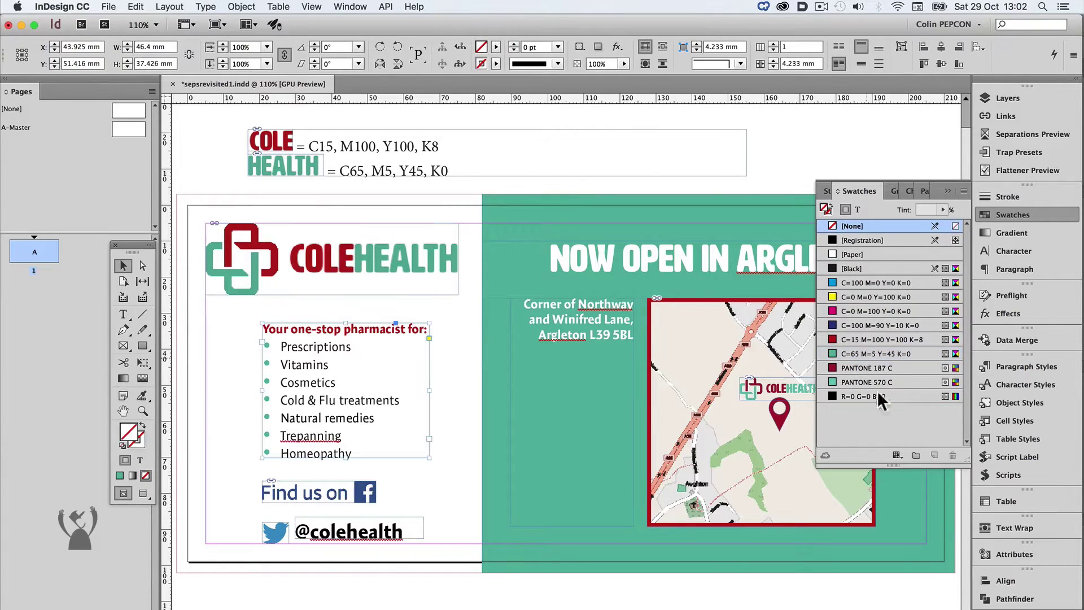
{"action": "left_click", "coordinate": [776, 423]}
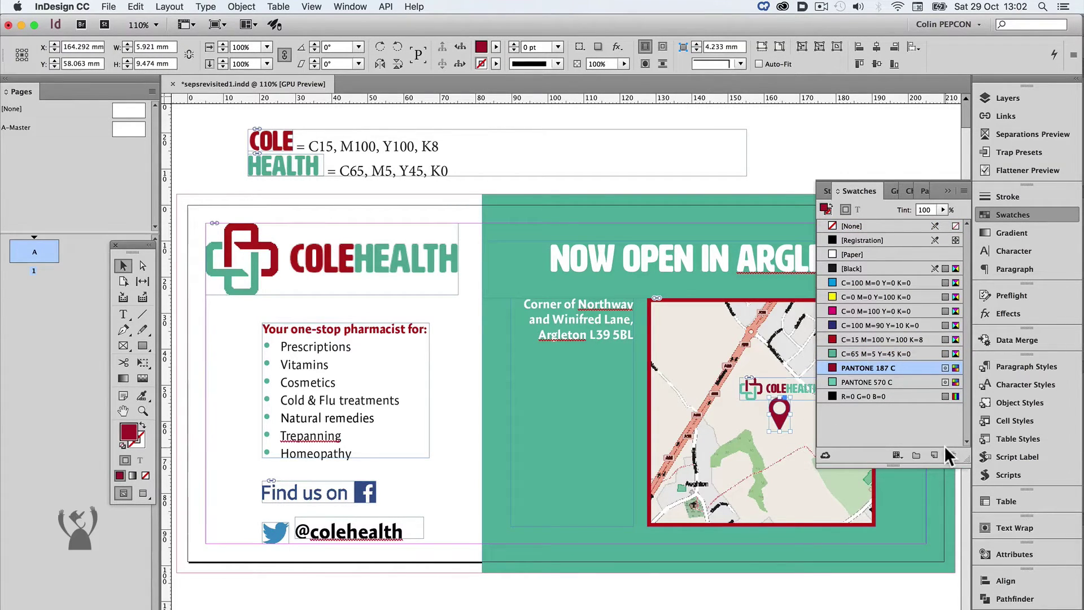
{"action": "right_click", "coordinate": [921, 368]}
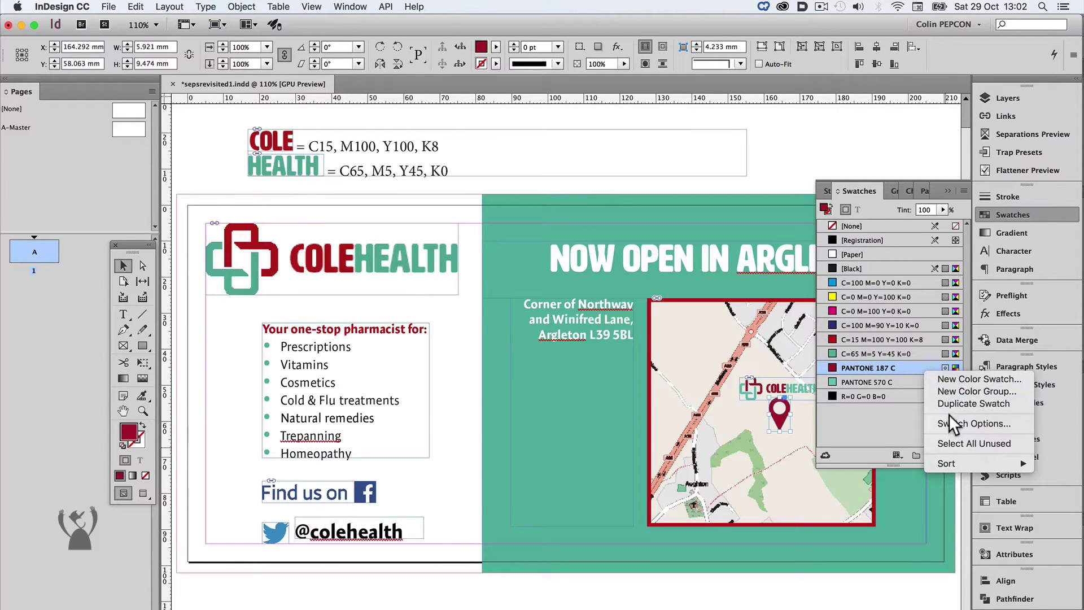
{"action": "left_click", "coordinate": [885, 409]}
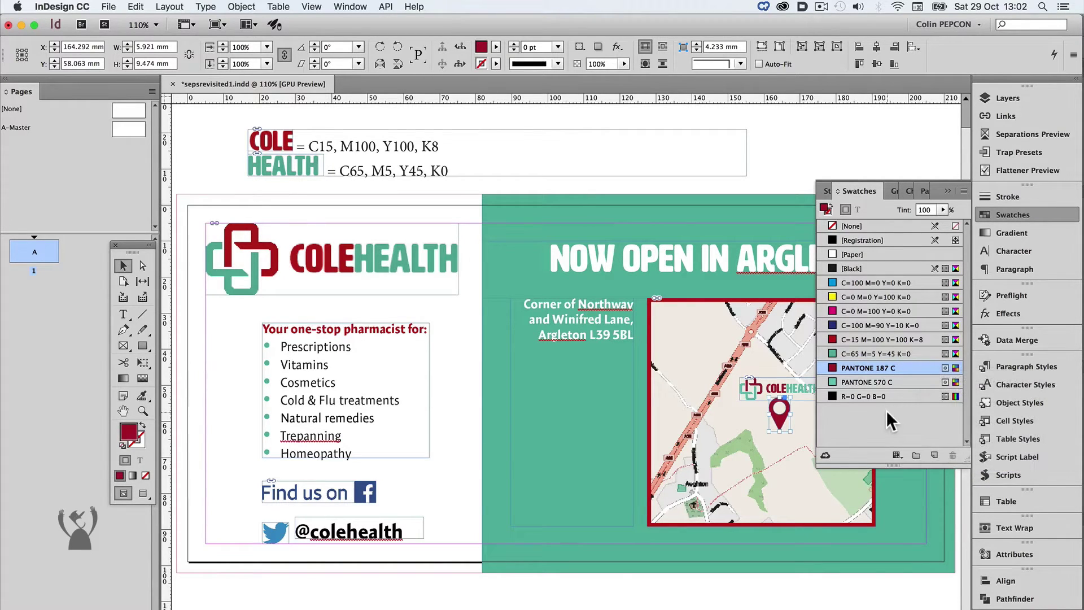
{"action": "scroll", "coordinate": [809, 159], "scroll_direction": "right", "scroll_amount": 3}
{"action": "left_click", "coordinate": [767, 161]}
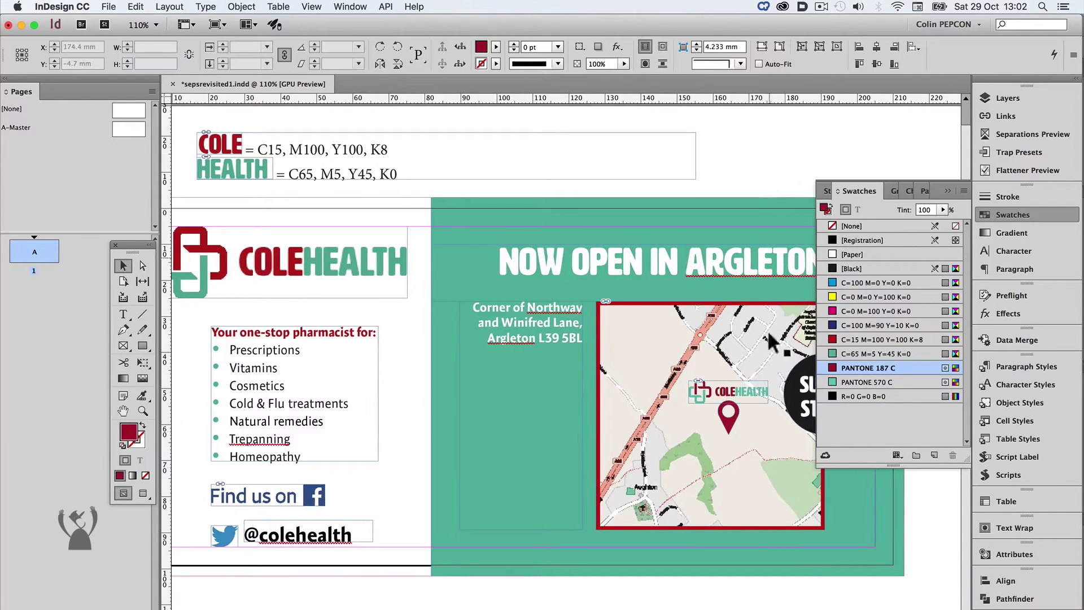
Step: Replace the small map logo with colehealthCMYK.ai
{"action": "left_click", "coordinate": [754, 389]}
{"action": "key", "text": "super+d"}
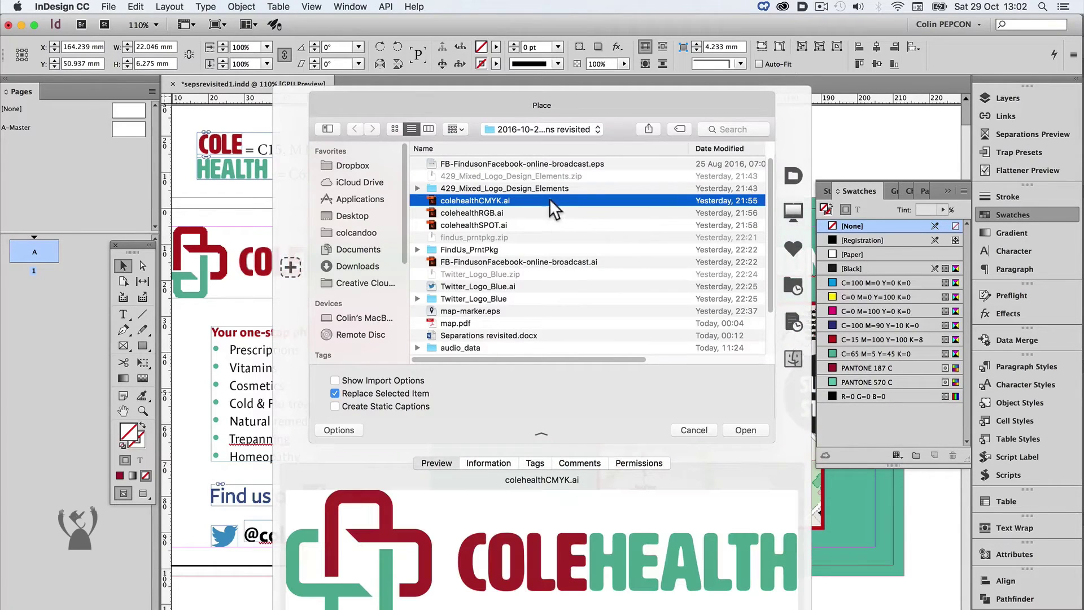
{"action": "left_click", "coordinate": [748, 429]}
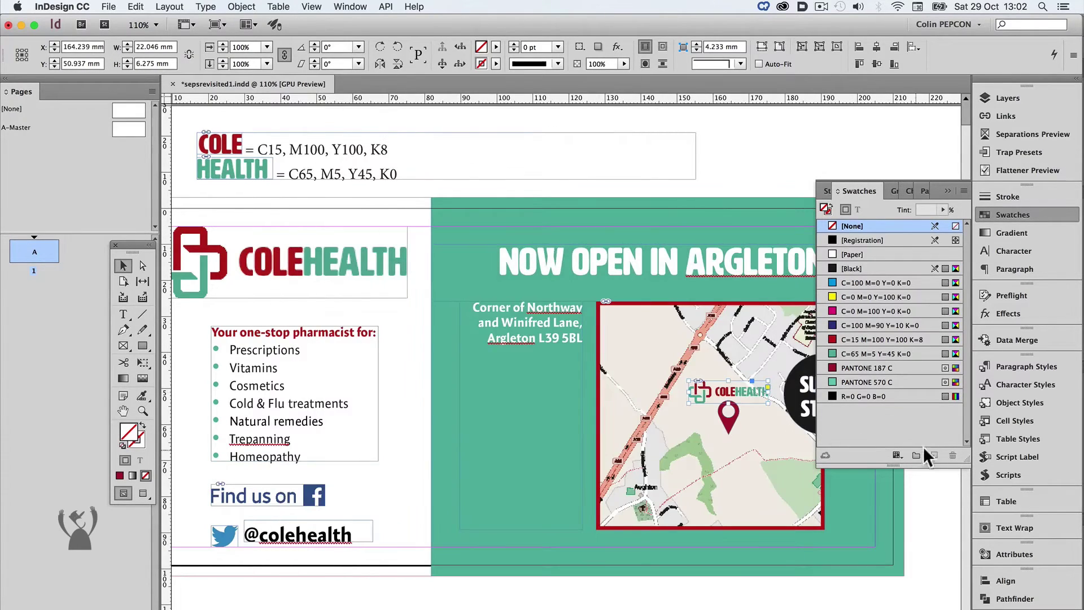
{"action": "left_click", "coordinate": [743, 170]}
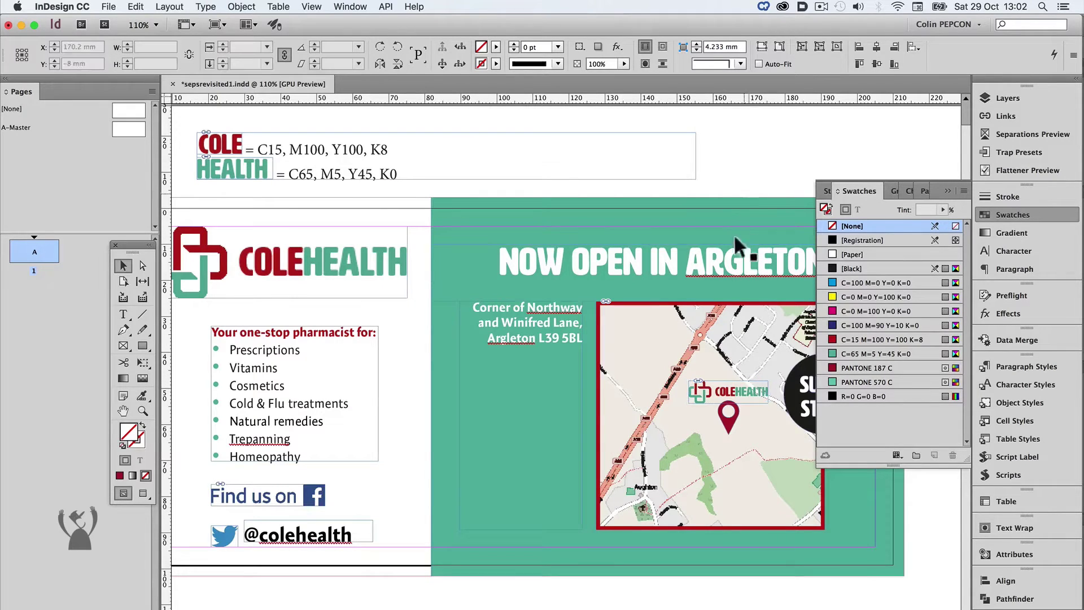
Step: Delete PANTONE 187 C, remapping to C=15 M=100 Y=100 K=8, and delete PANTONE 570 C
{"action": "left_click", "coordinate": [730, 420]}
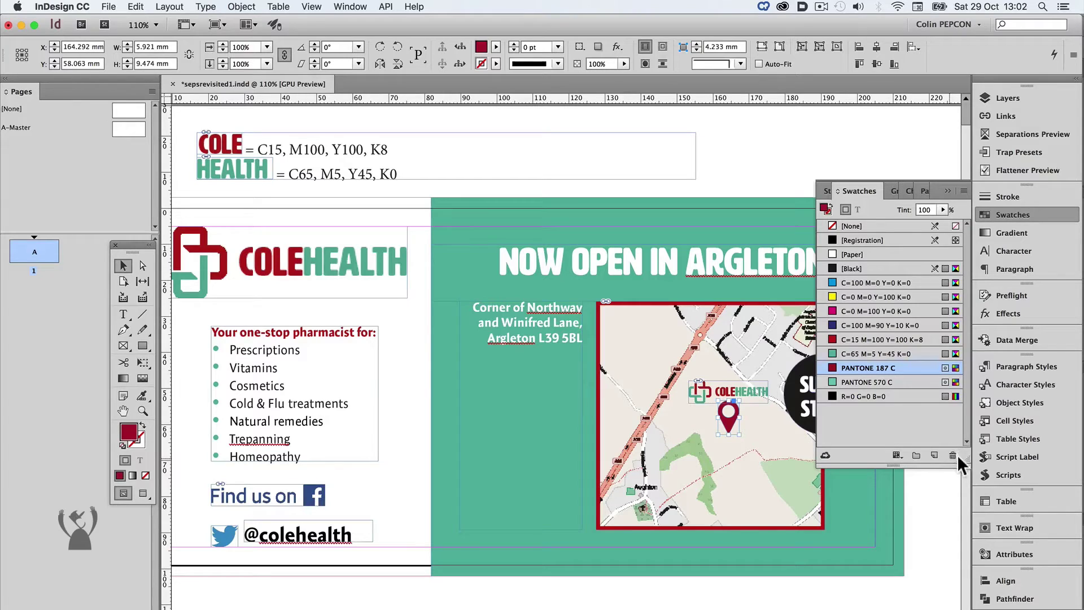
{"action": "left_click", "coordinate": [951, 455]}
{"action": "left_click", "coordinate": [642, 336]}
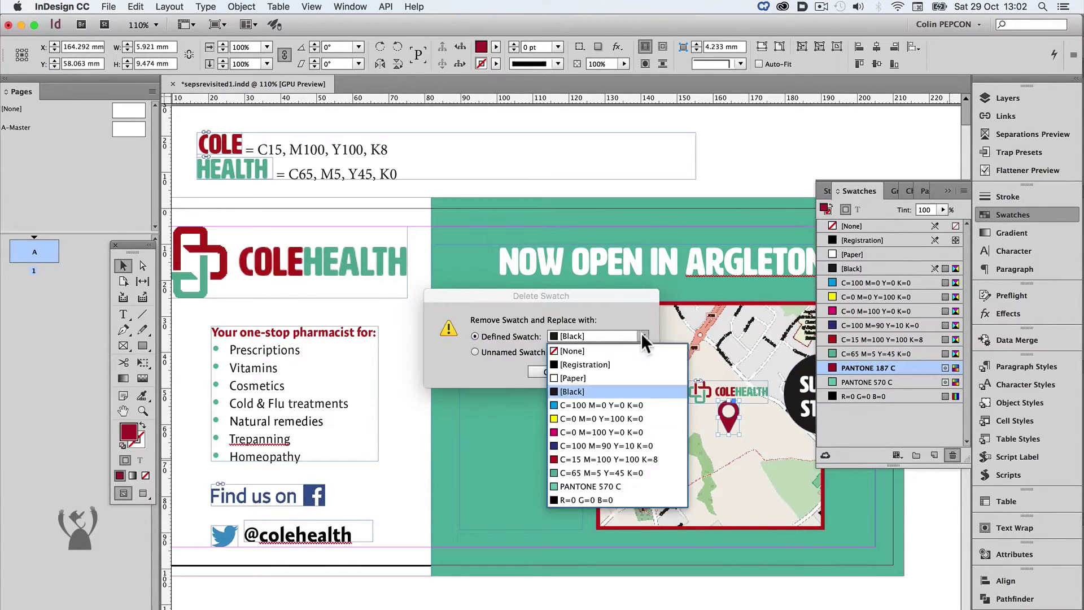
{"action": "left_click", "coordinate": [621, 459]}
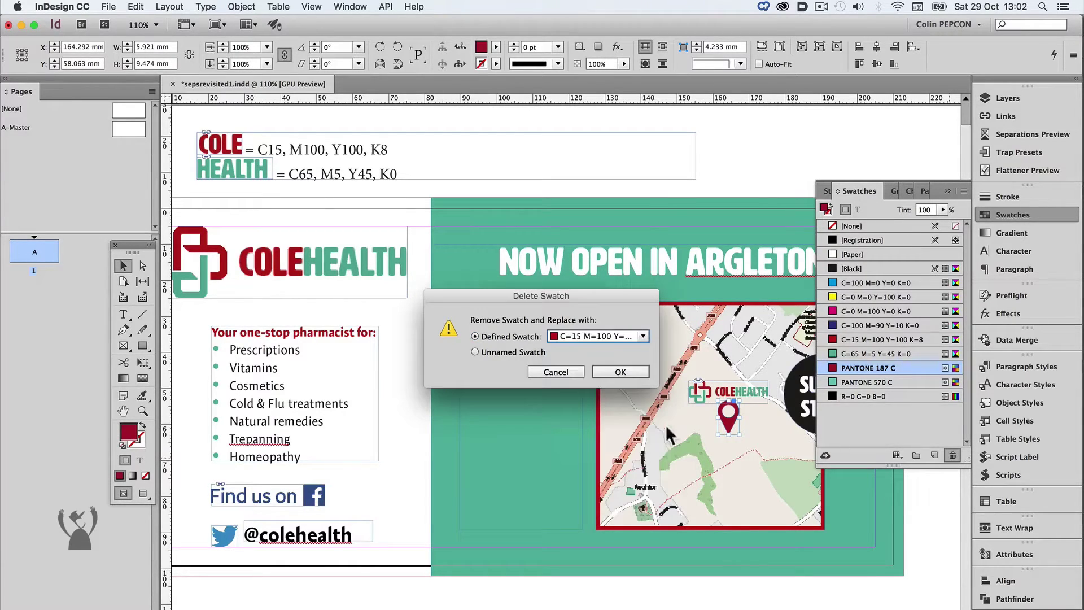
{"action": "left_click", "coordinate": [621, 372]}
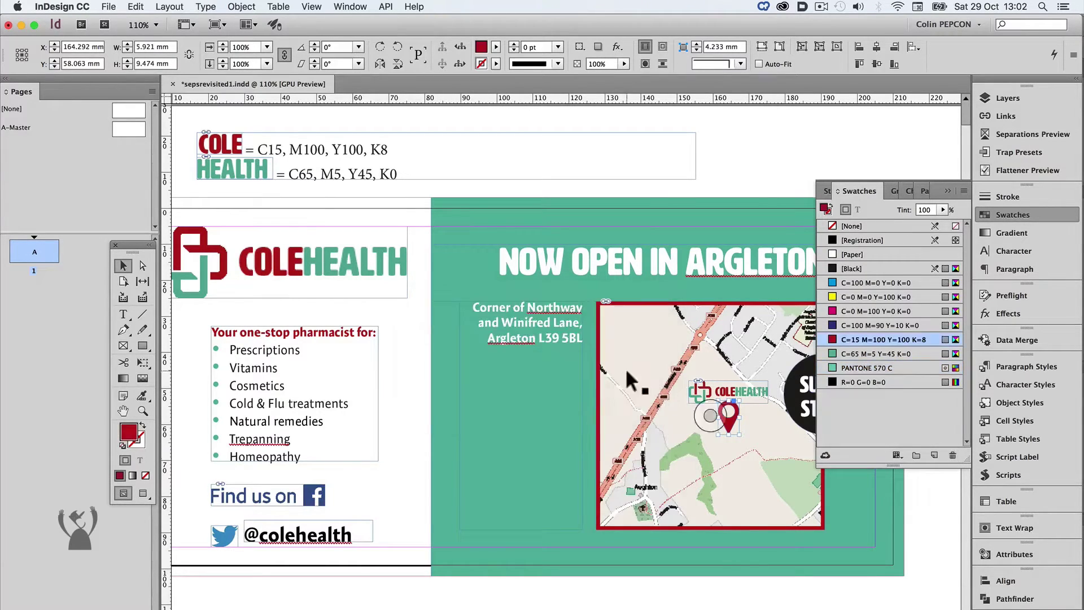
{"action": "right_click", "coordinate": [906, 366]}
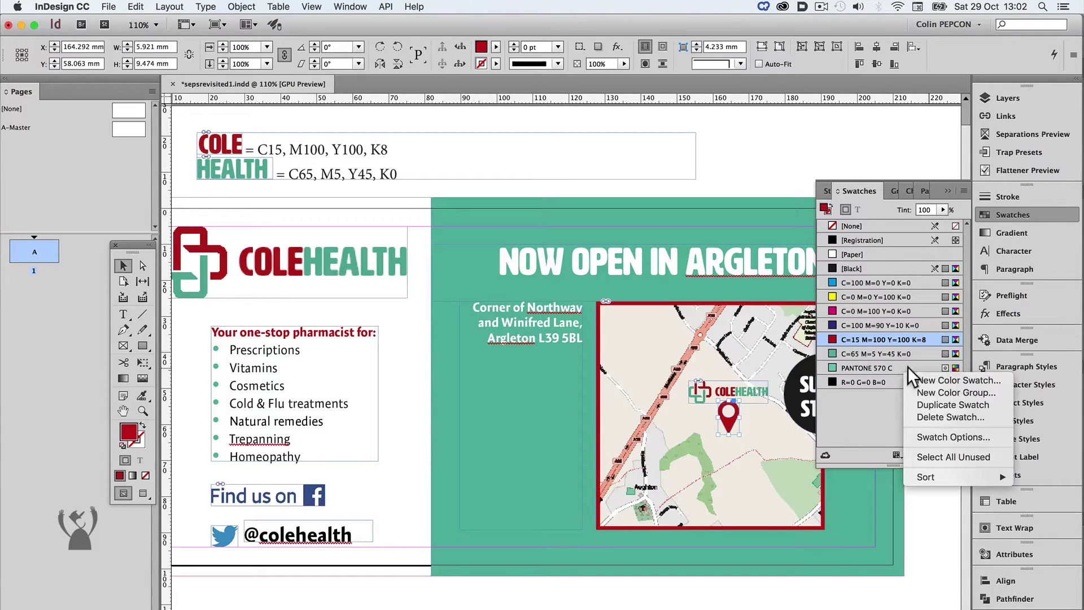
{"action": "left_click", "coordinate": [937, 416]}
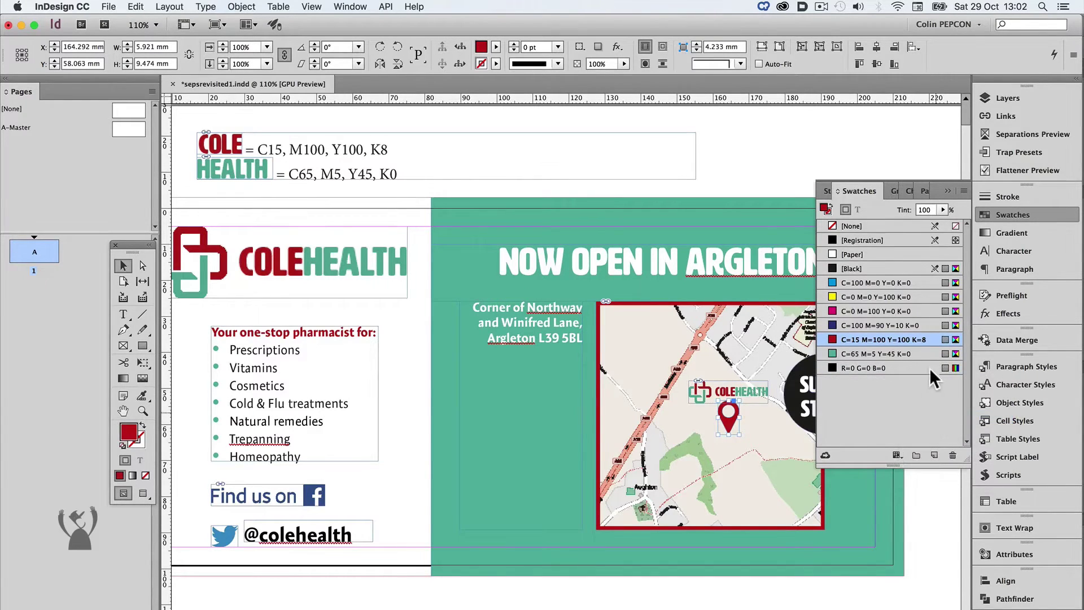
Step: View the flyer as Separations showing only CMYK plates, then set the view back to Off
{"action": "left_click", "coordinate": [1029, 134]}
{"action": "left_click", "coordinate": [876, 109]}
{"action": "left_click", "coordinate": [880, 119]}
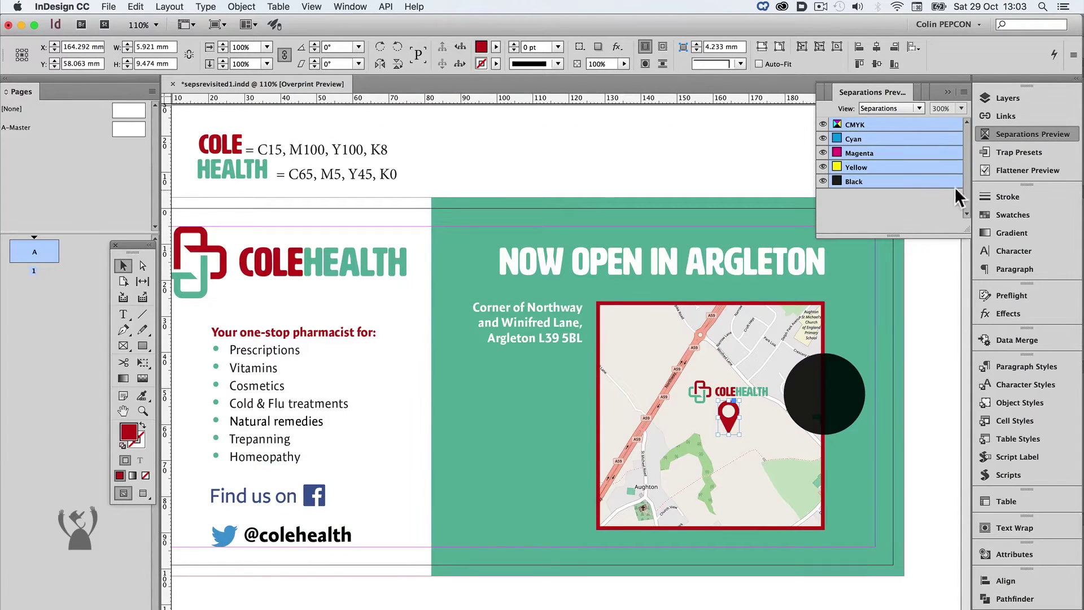
{"action": "left_click", "coordinate": [716, 160]}
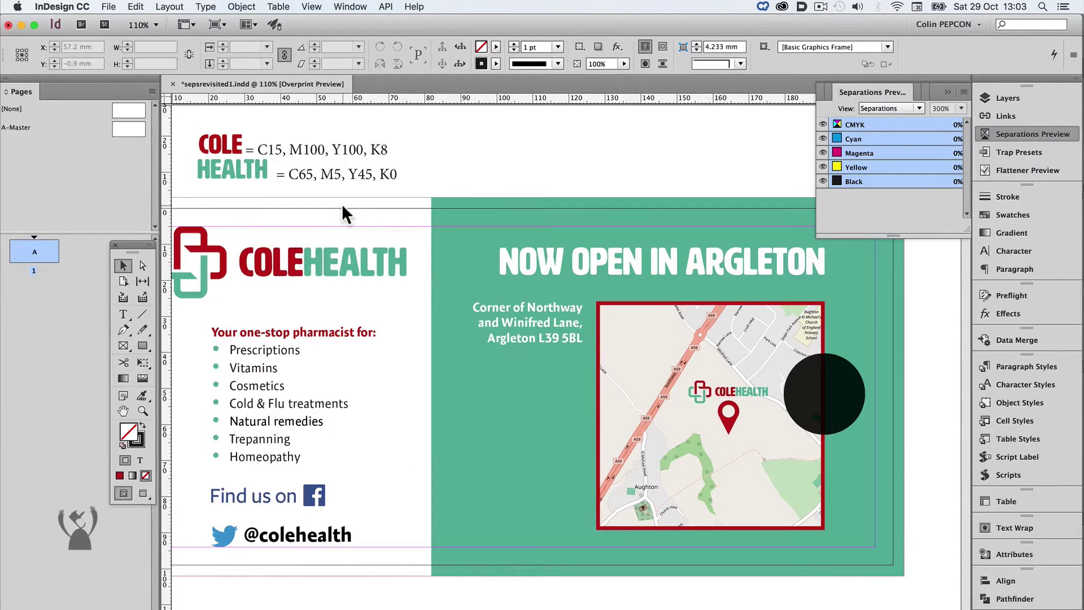
{"action": "key", "text": "super+alt+shift+y"}
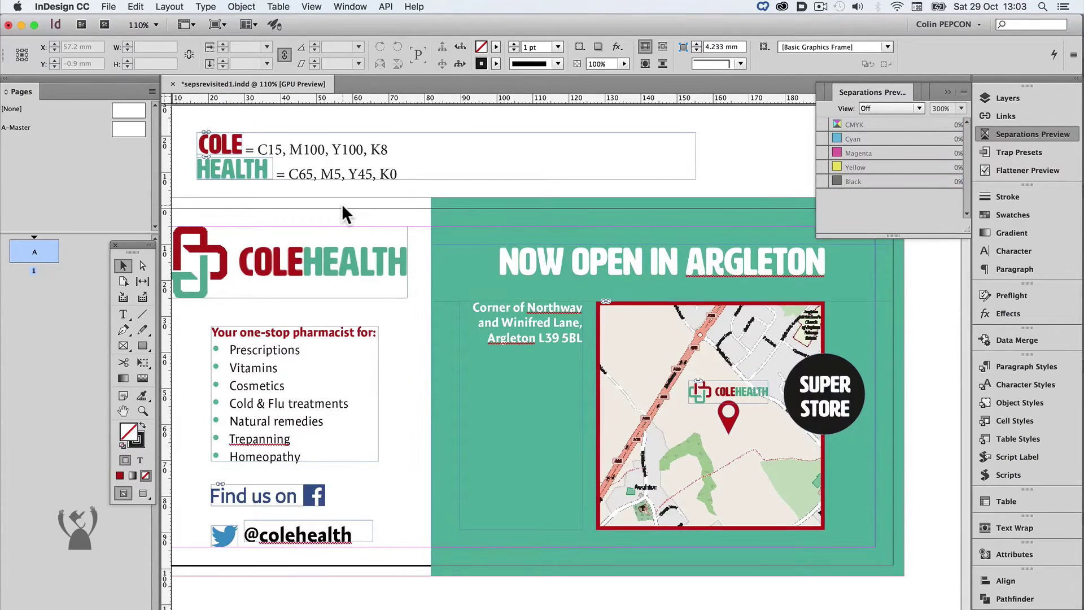
Step: Select the SUPER STORE frame and its lettering, then the NOW OPEN IN ARGLETON heading text
{"action": "left_click", "coordinate": [841, 395]}
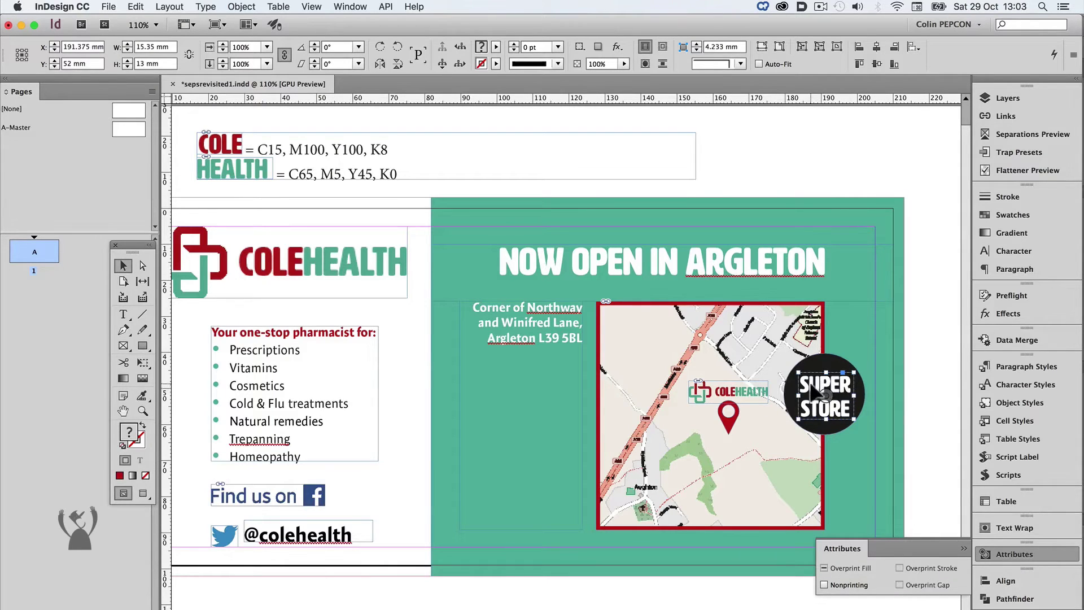
{"action": "double_click", "coordinate": [816, 391]}
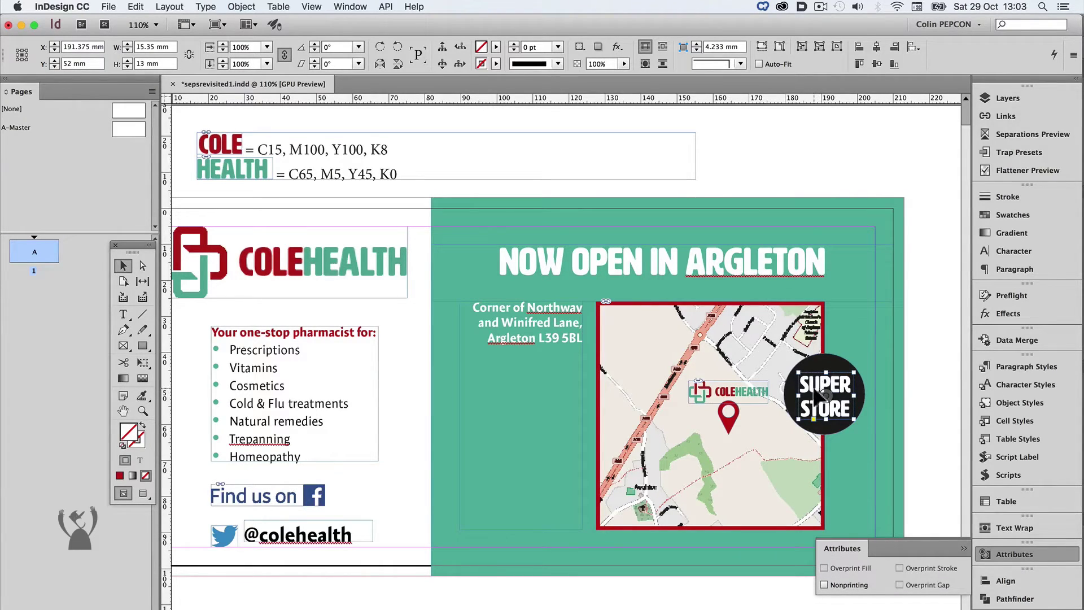
{"action": "left_click", "coordinate": [833, 385]}
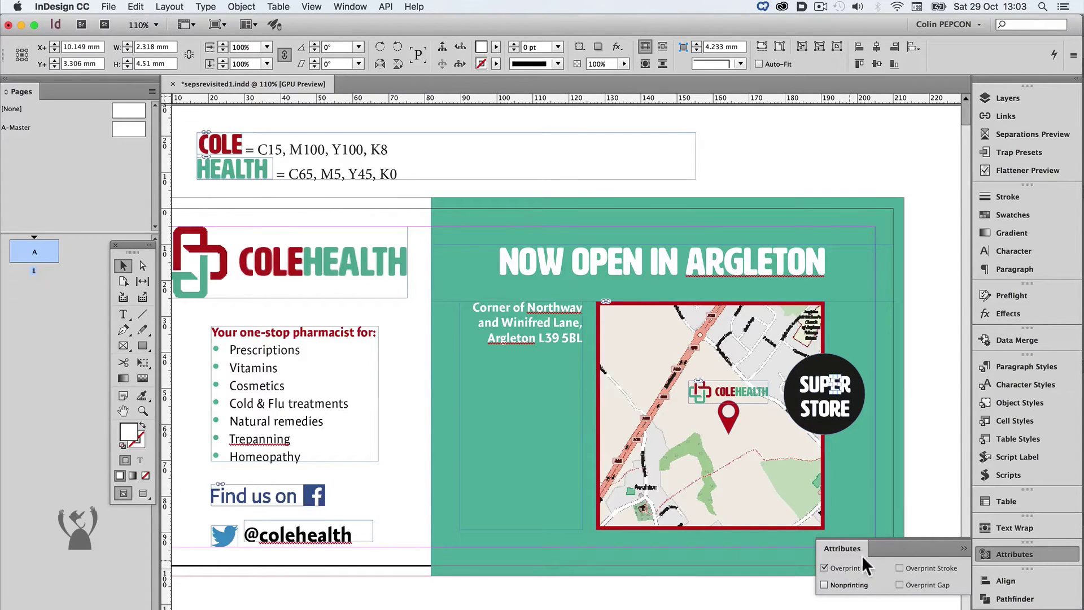
{"action": "left_click", "coordinate": [939, 421]}
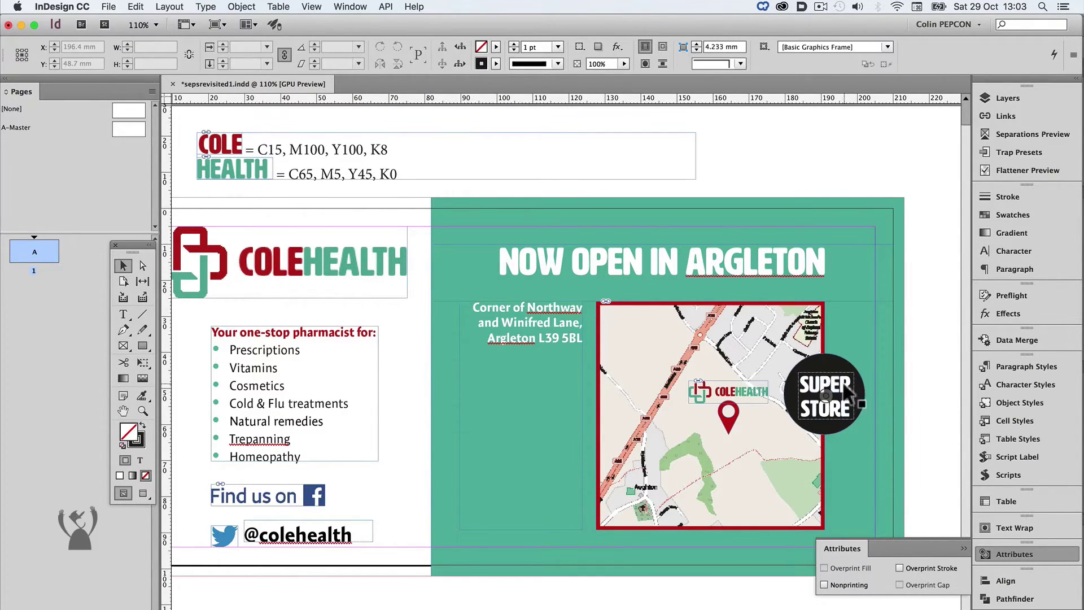
{"action": "left_click", "coordinate": [854, 394]}
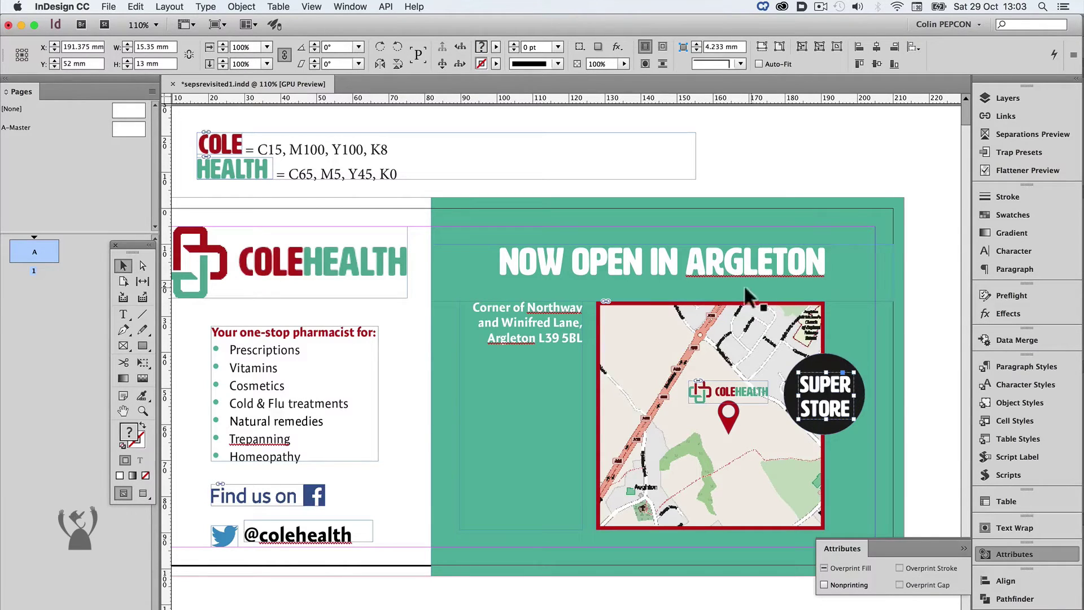
{"action": "double_click", "coordinate": [686, 263]}
{"action": "left_click_drag", "start_coordinate": [564, 261], "coordinate": [724, 263]}
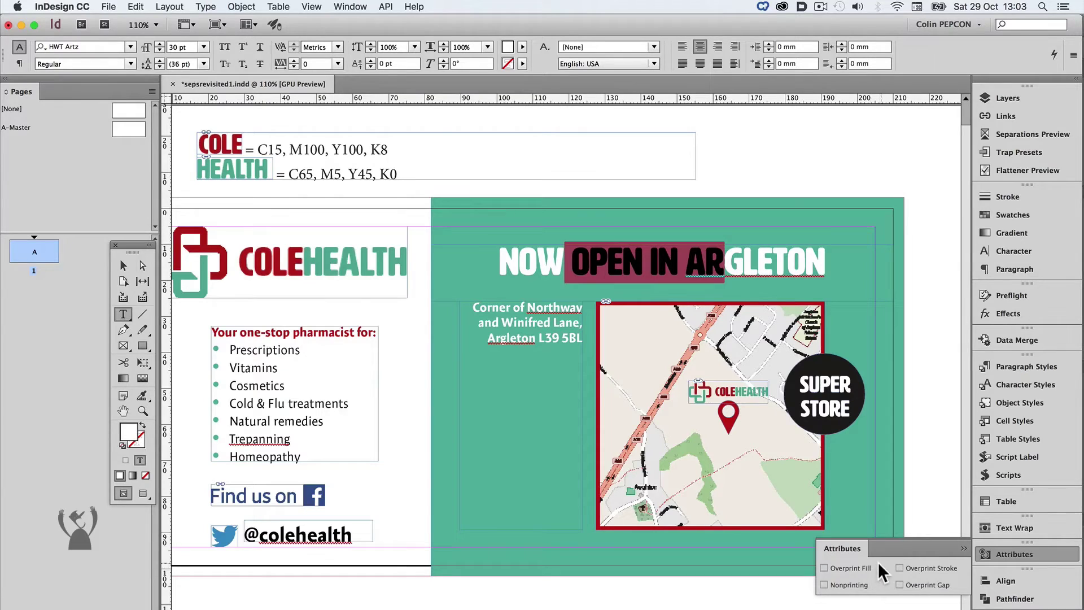
{"action": "left_click", "coordinate": [122, 265]}
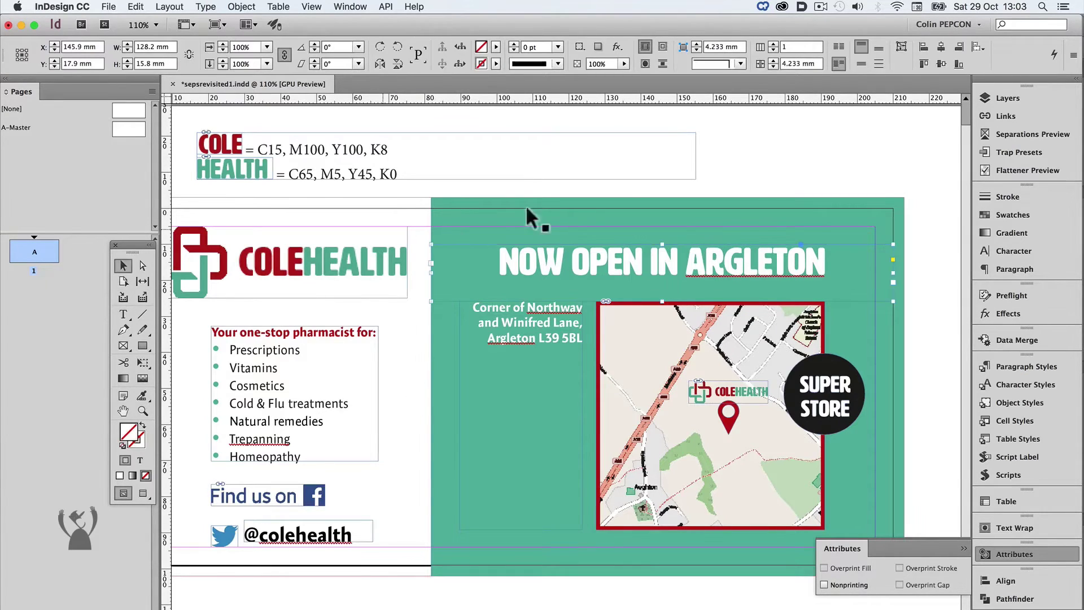
{"action": "left_click", "coordinate": [773, 141]}
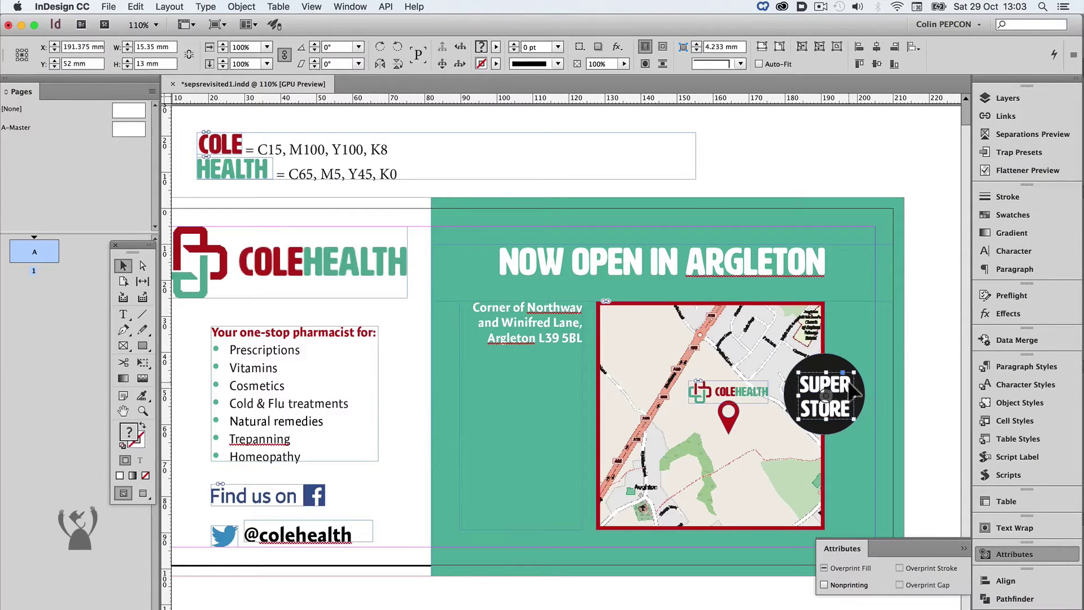
Step: In Illustrator, draw a large magenta rectangle and paste the SUPER STORE lettering over it
{"action": "key", "text": "super+Tab"}
{"action": "left_click", "coordinate": [625, 325]}
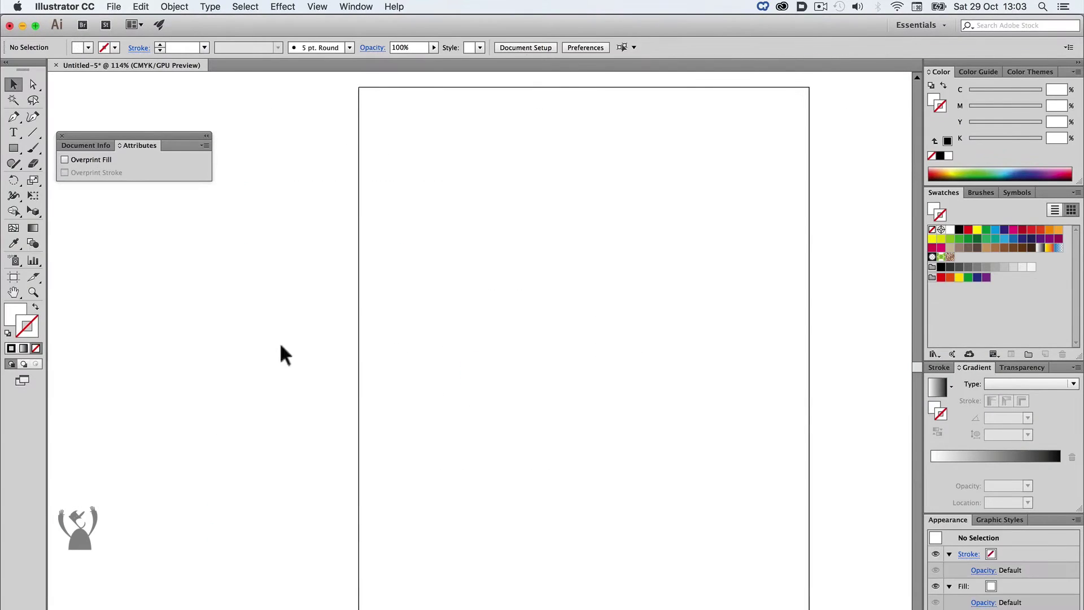
{"action": "key", "text": "m"}
{"action": "left_click_drag", "start_coordinate": [505, 170], "coordinate": [872, 360]}
{"action": "key", "text": "v"}
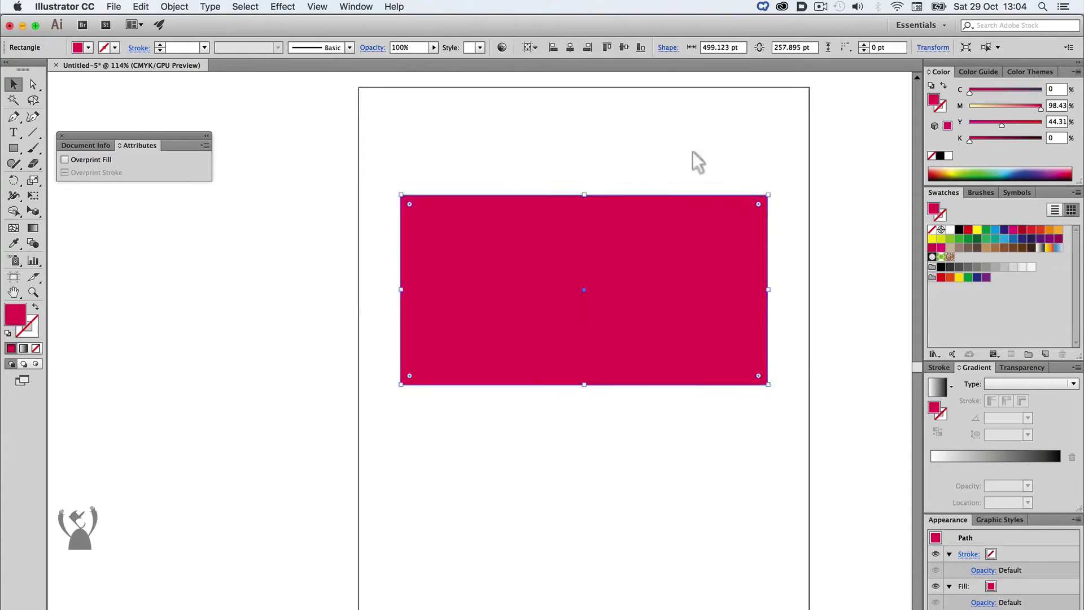
{"action": "key", "text": "super+v"}
{"action": "key", "text": "super+equal"}
{"action": "key", "text": "super+equal"}
{"action": "key", "text": "super+equal"}
{"action": "key", "text": "super+equal"}
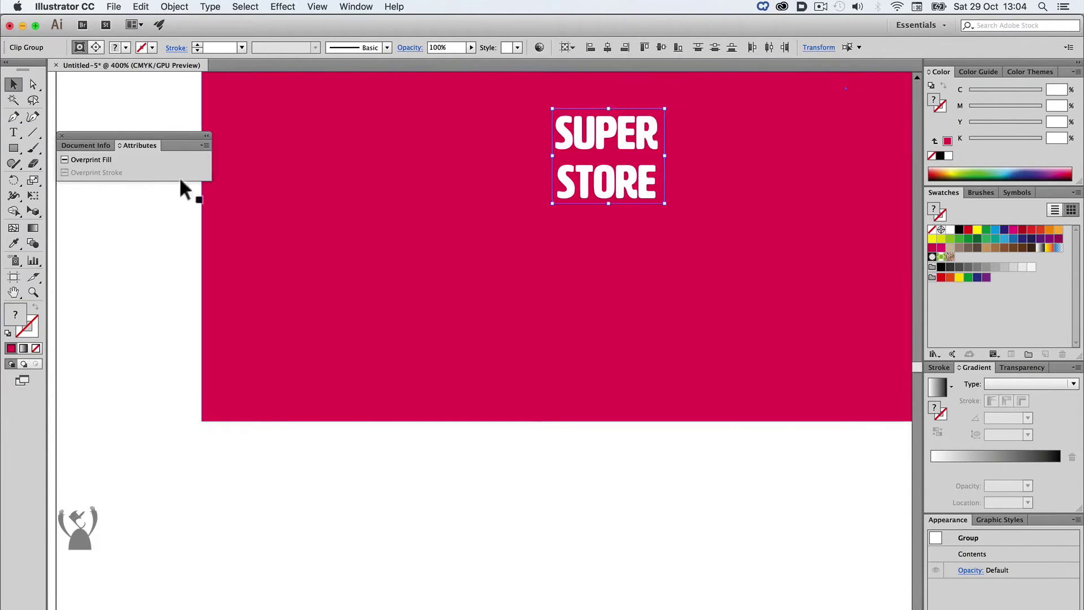
{"action": "key", "text": "super+Tab"}
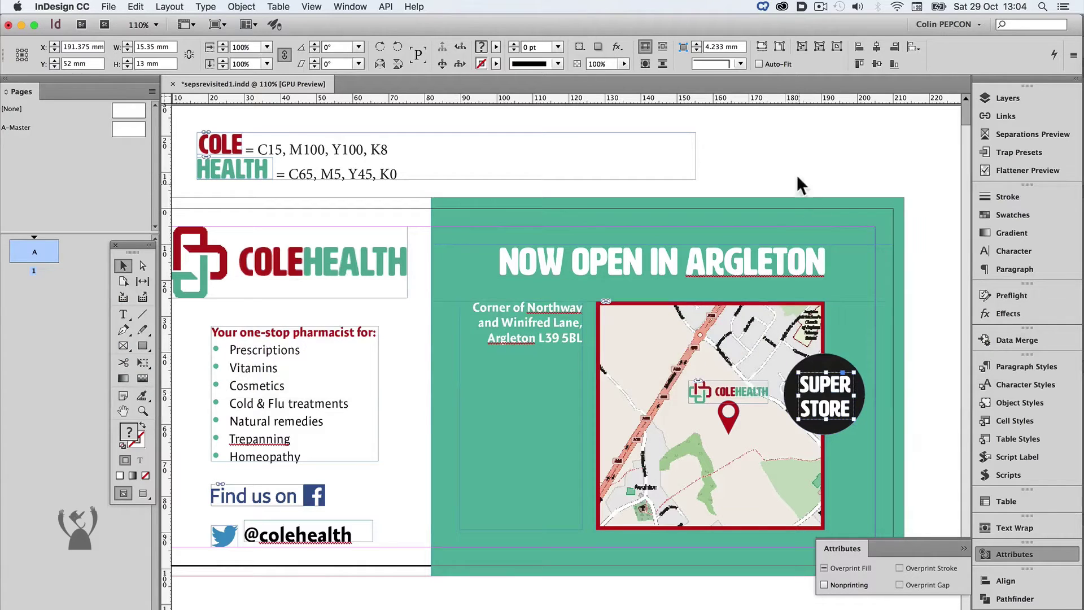
Step: Paste the SUPER STORE graphic into the flyer and position it on the black circle
{"action": "key", "text": "super+v"}
{"action": "left_click_drag", "start_coordinate": [564, 384], "coordinate": [858, 390]}
{"action": "key", "text": "super+2"}
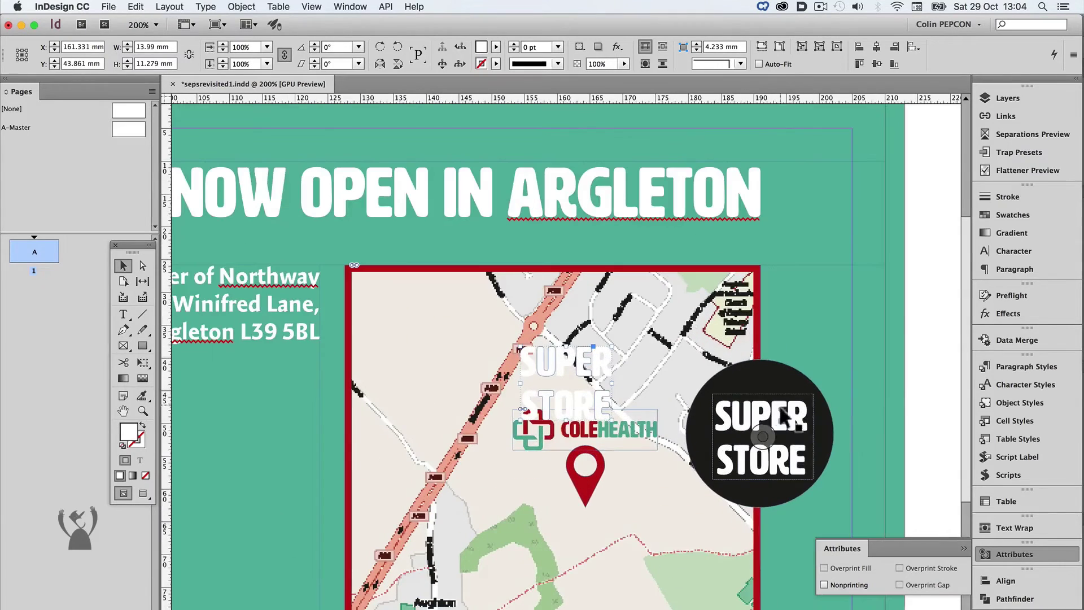
{"action": "left_click", "coordinate": [887, 237]}
{"action": "left_click", "coordinate": [779, 426]}
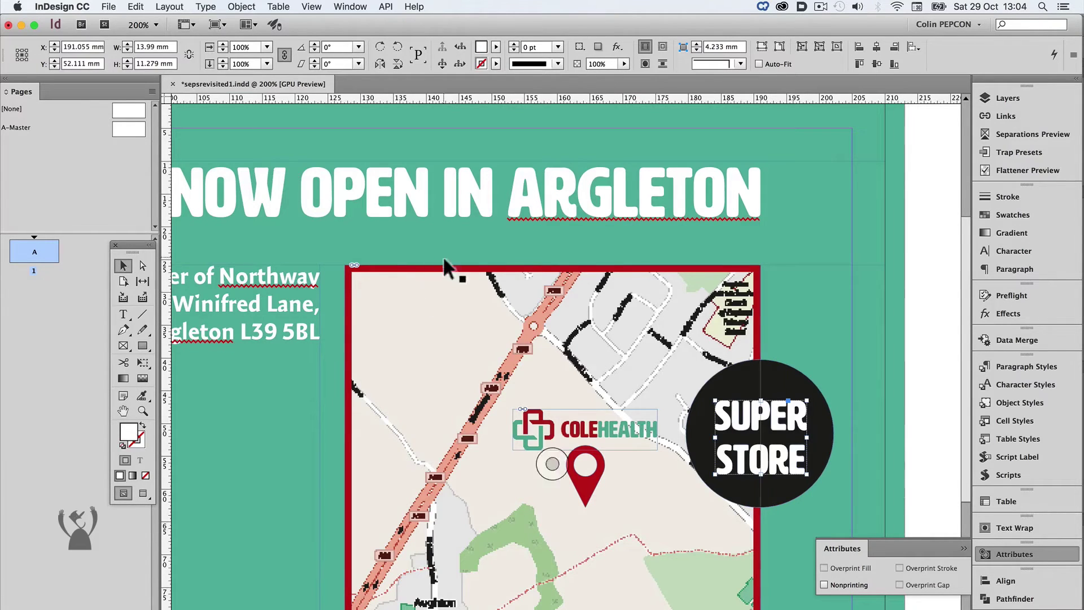
{"action": "left_click", "coordinate": [937, 190]}
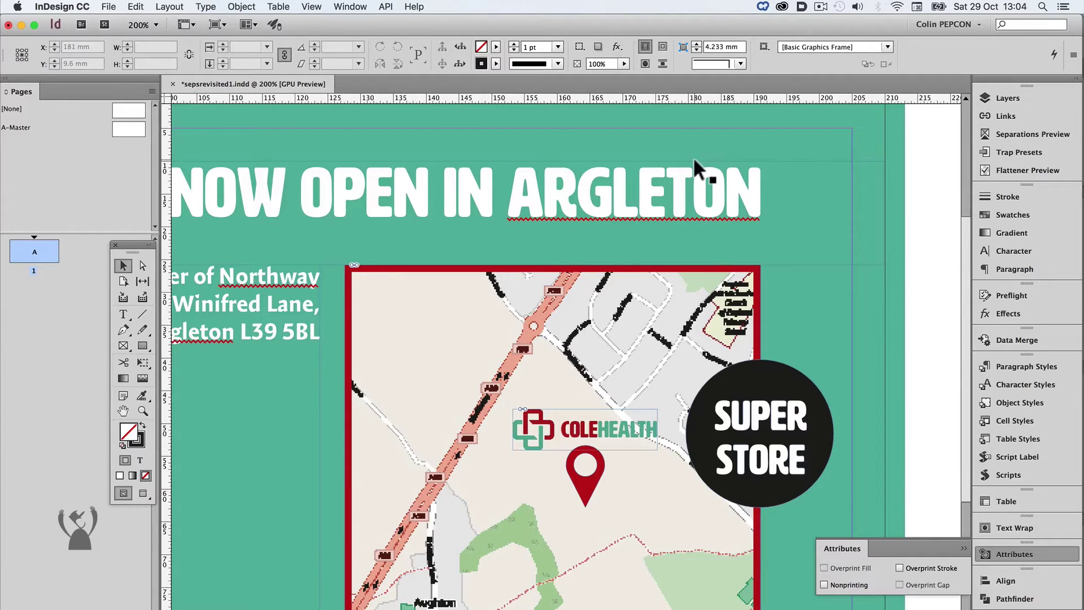
Step: Turn on Overprint Preview, fit the whole page and reopen Separations Preview
{"action": "key", "text": "super+alt+shift+y"}
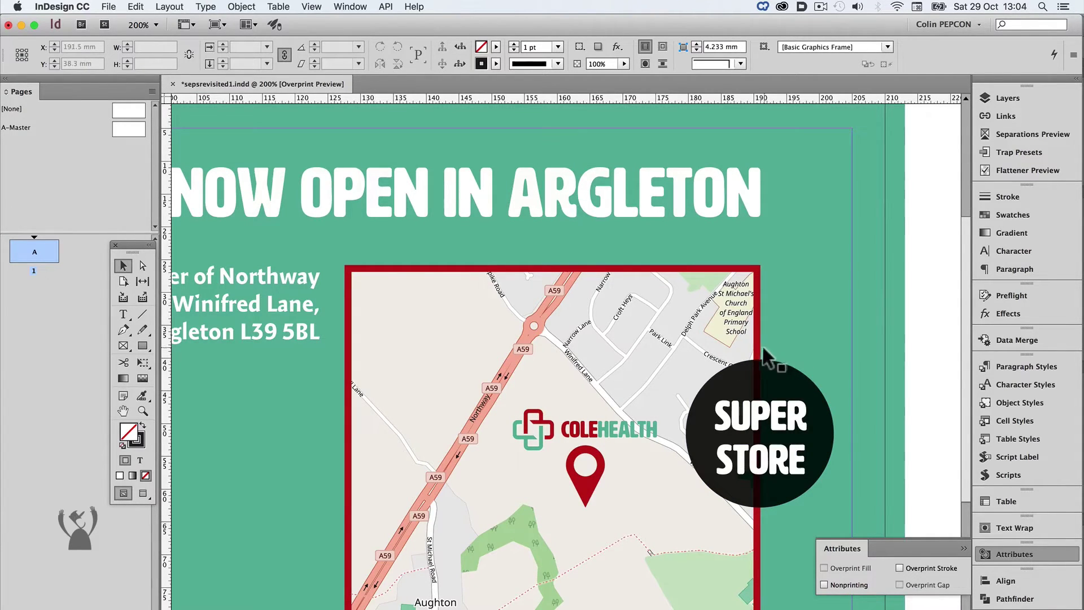
{"action": "key", "text": "super+0"}
{"action": "left_click", "coordinate": [997, 139]}
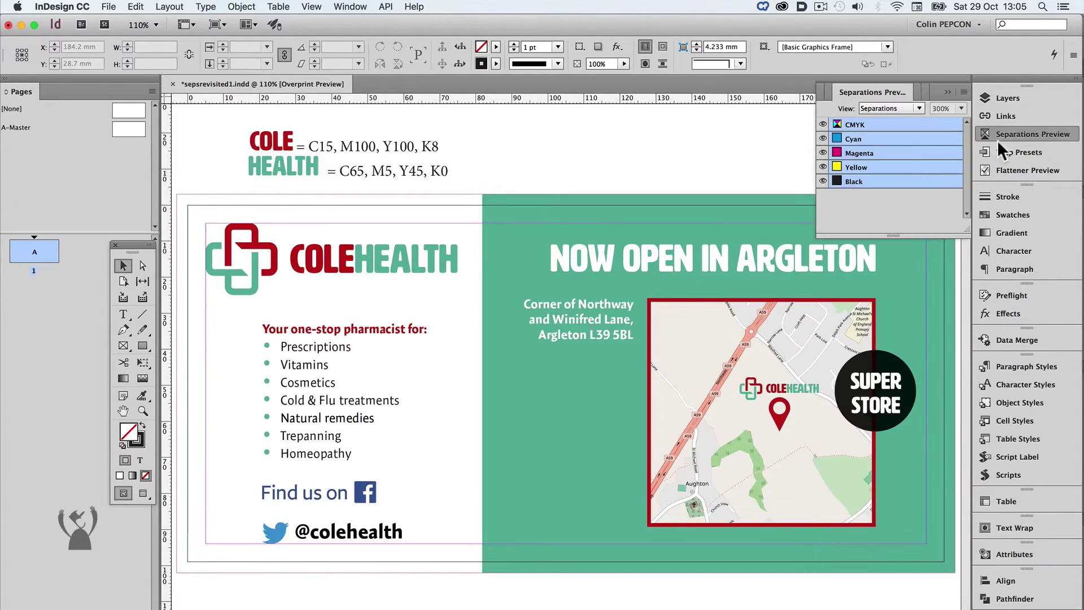
Step: Hide the Black plate in Separations Preview to reveal non-black text
{"action": "left_click", "coordinate": [823, 181]}
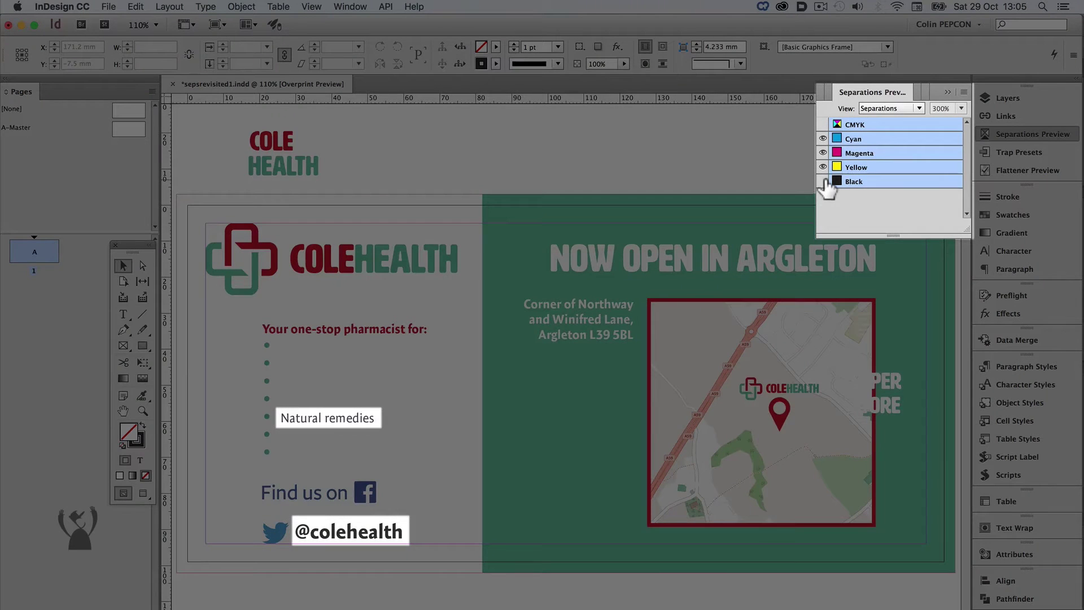
{"action": "left_click", "coordinate": [822, 181]}
{"action": "left_click", "coordinate": [823, 181]}
Step: Select part of 'Natural remedies' and show the Swatches panel to check its colour
{"action": "double_click", "coordinate": [364, 416]}
{"action": "left_click", "coordinate": [304, 416]}
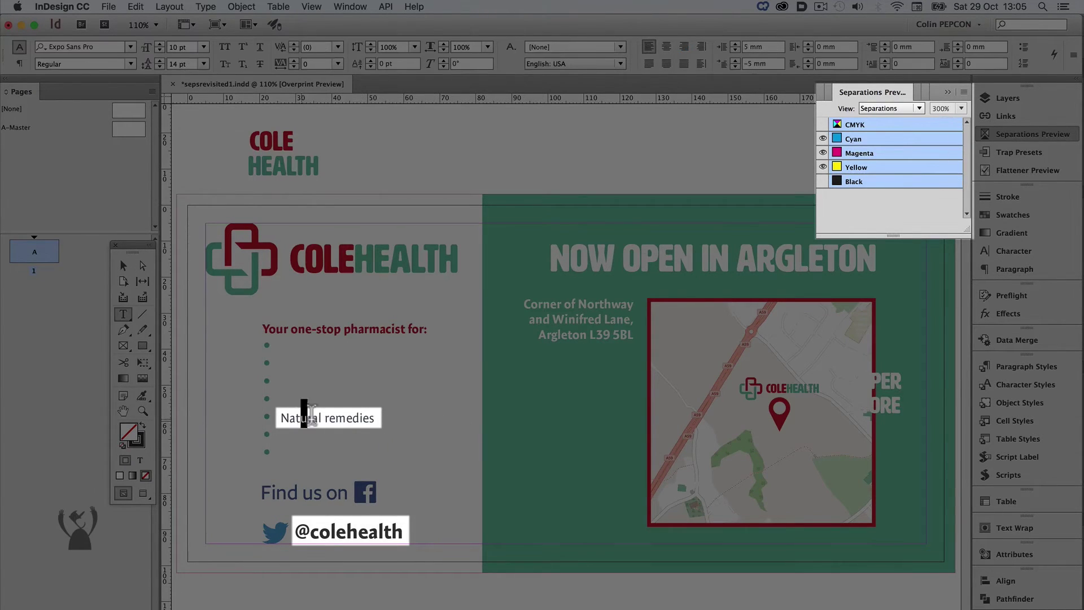
{"action": "left_click_drag", "start_coordinate": [311, 415], "coordinate": [346, 416]}
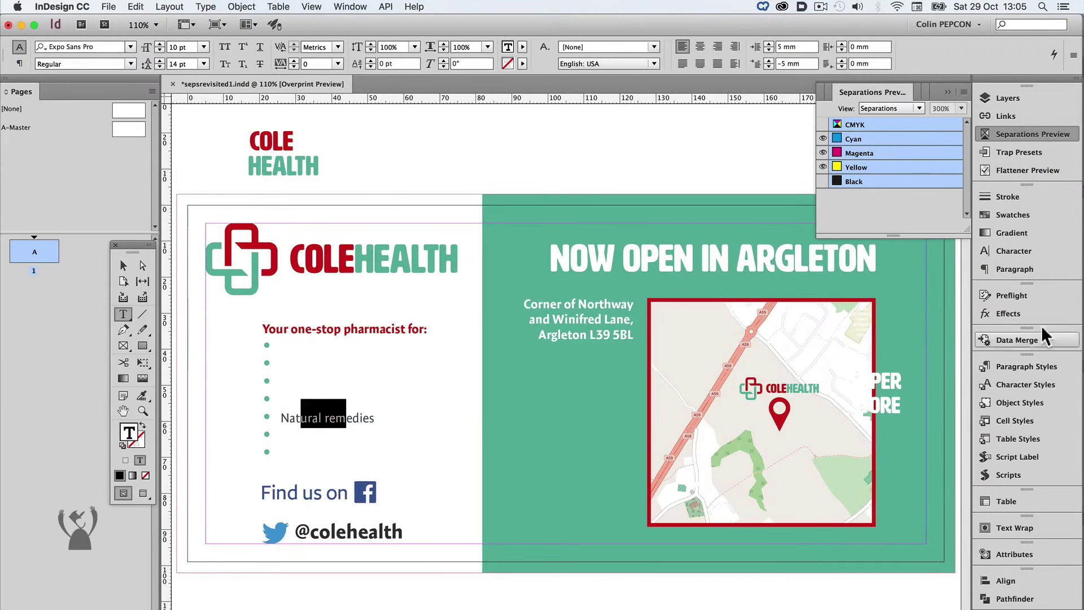
{"action": "left_click", "coordinate": [1016, 215]}
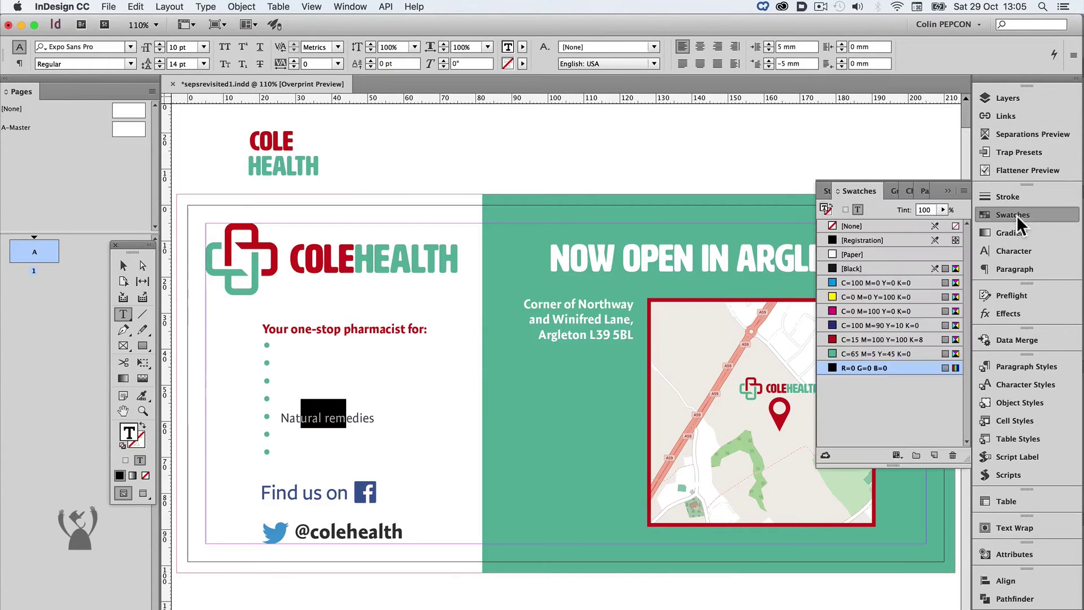
{"action": "double_click", "coordinate": [917, 369]}
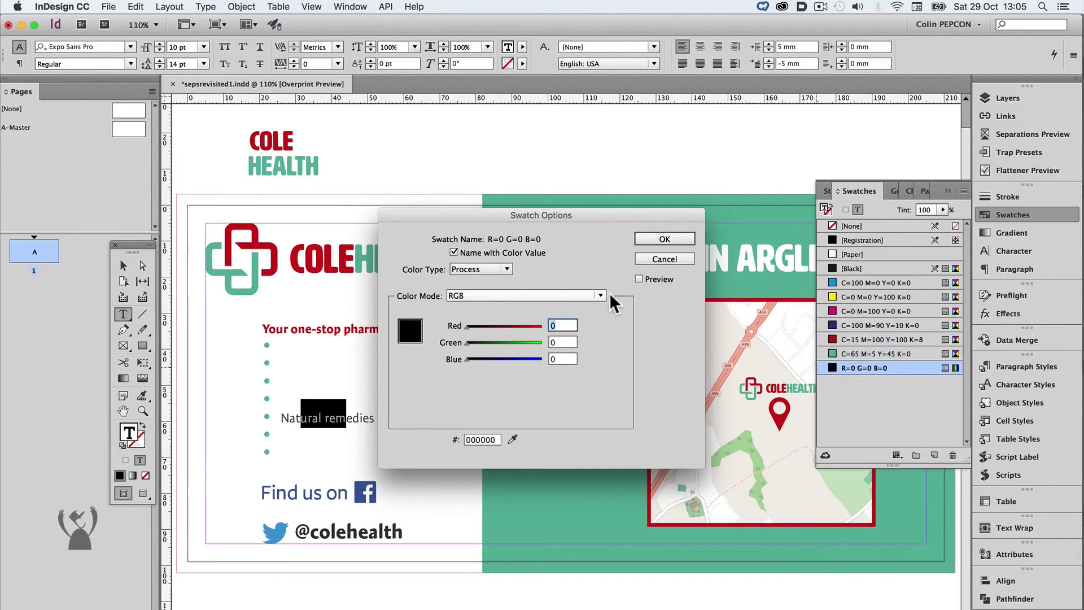
{"action": "left_click", "coordinate": [677, 260]}
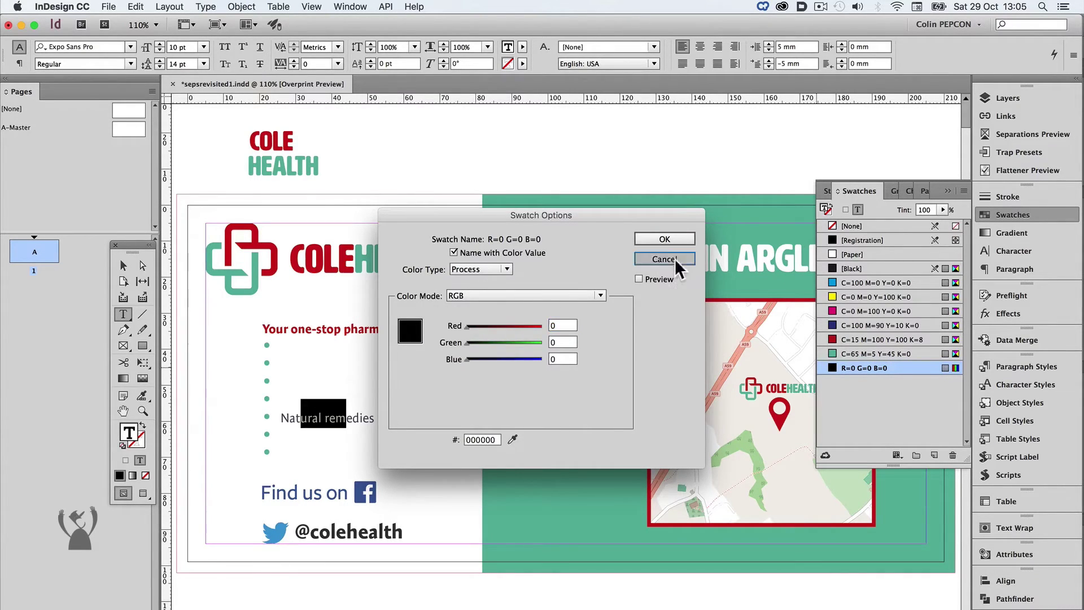
{"action": "left_click", "coordinate": [953, 455]}
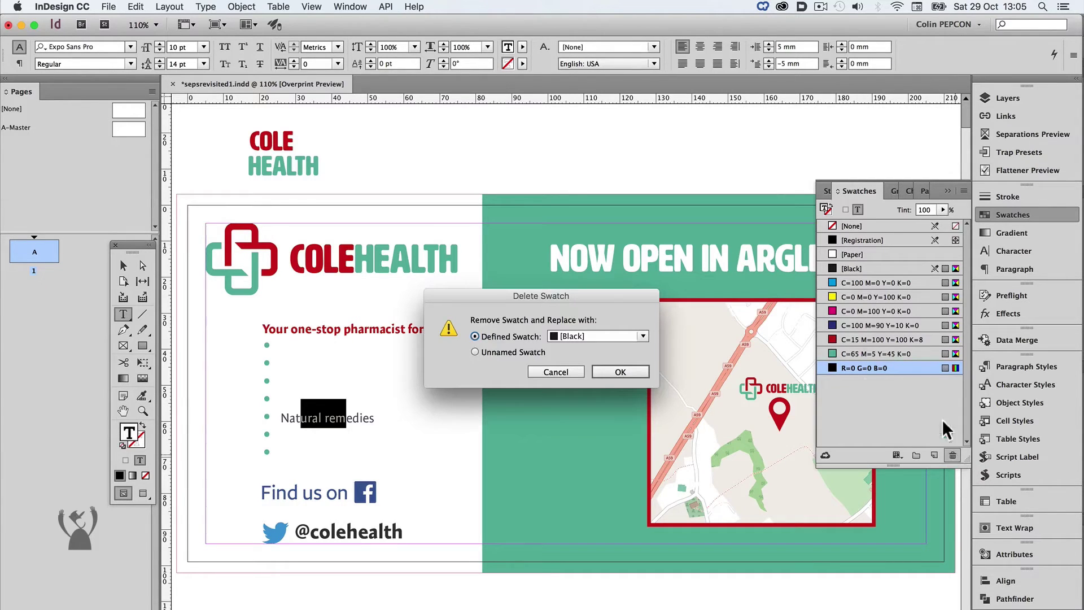
{"action": "left_click", "coordinate": [613, 372]}
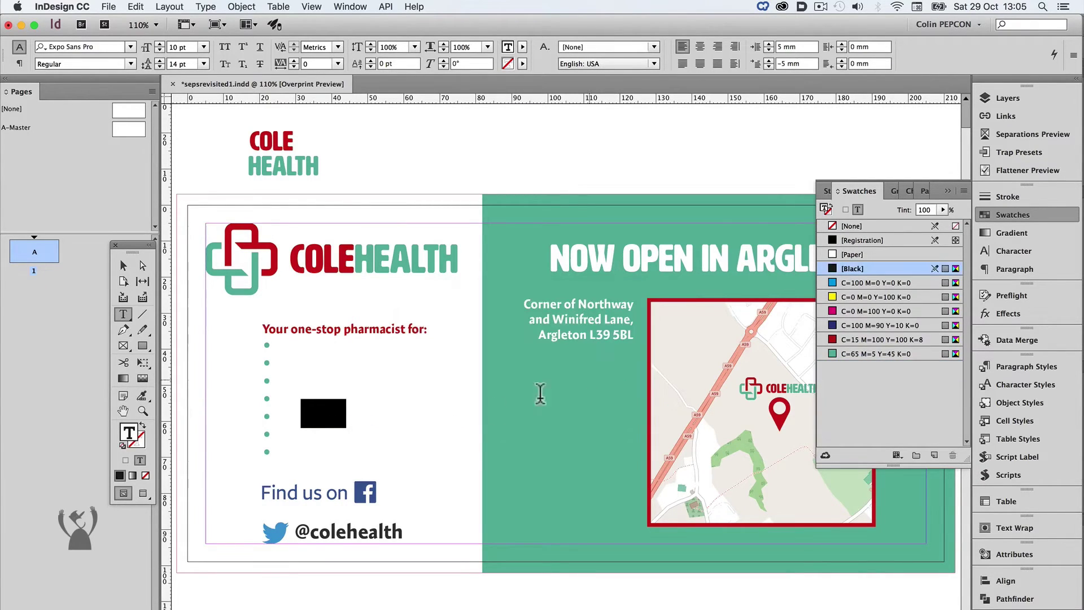
{"action": "left_click_drag", "start_coordinate": [320, 532], "coordinate": [368, 531]}
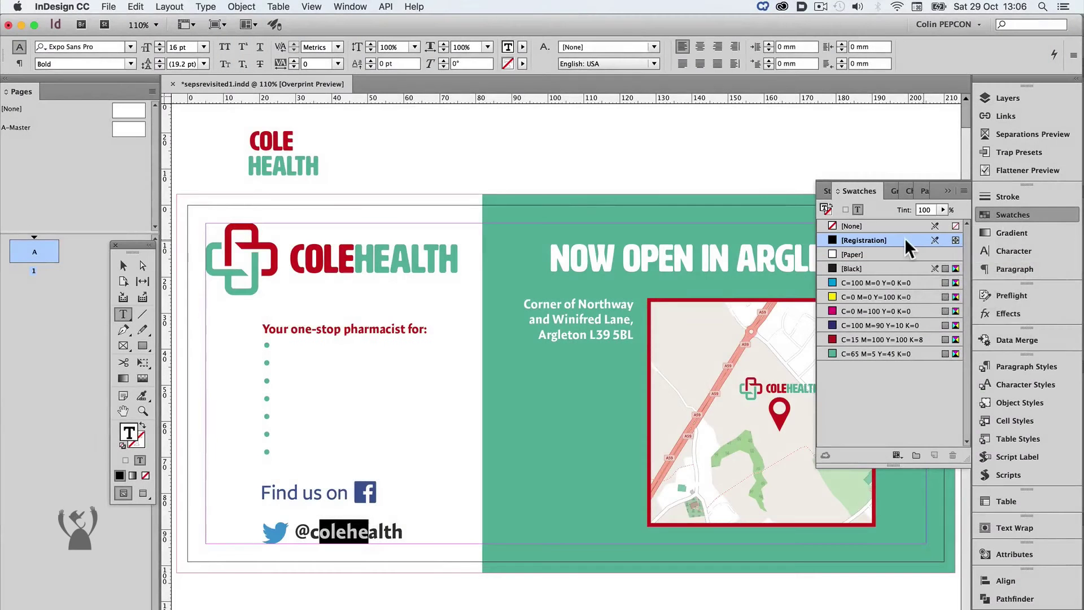
{"action": "right_click", "coordinate": [916, 239]}
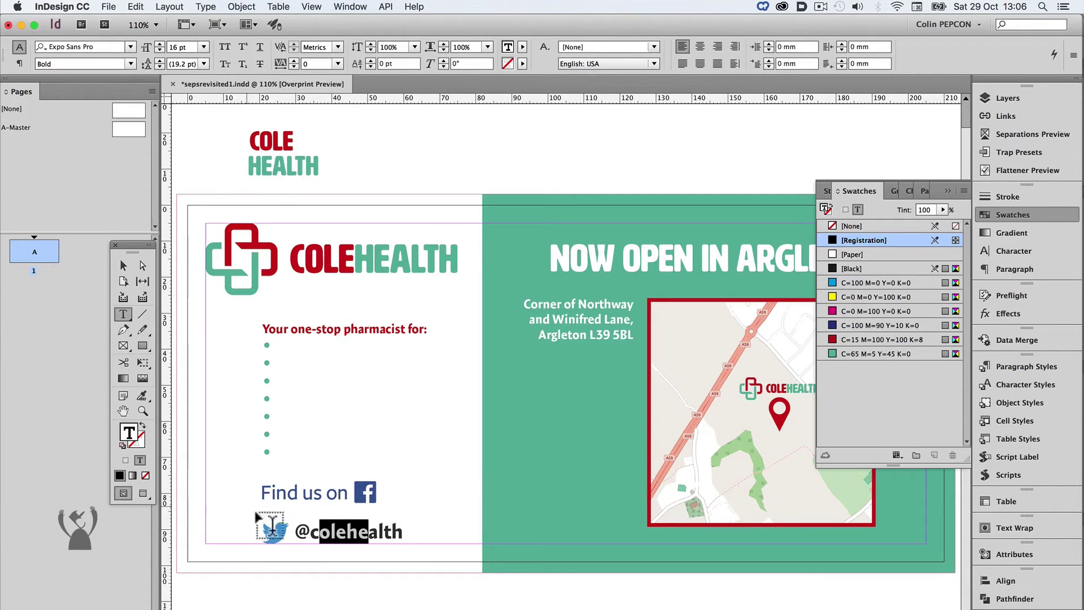
{"action": "triple_click", "coordinate": [363, 530]}
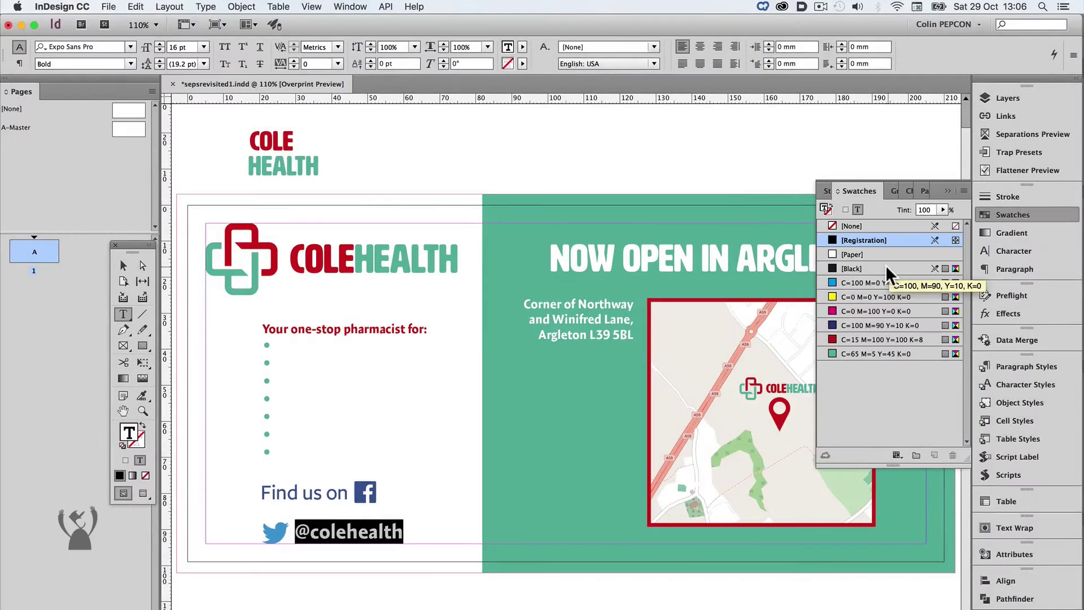
{"action": "left_click", "coordinate": [885, 268]}
{"action": "left_click", "coordinate": [947, 181]}
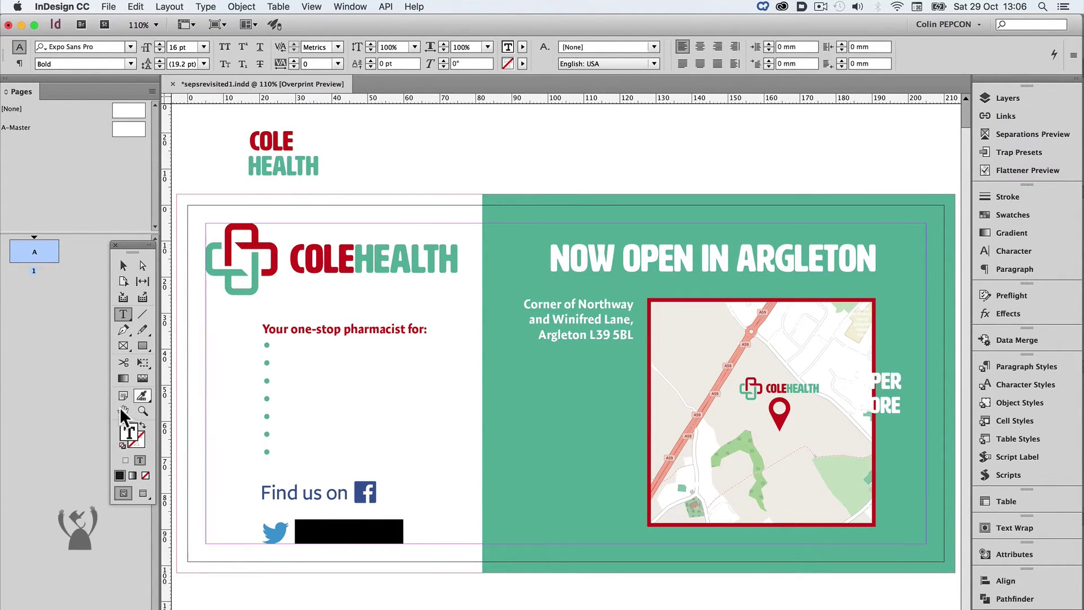
{"action": "left_click", "coordinate": [124, 265]}
Step: Zoom in on the SUPER STORE circle, show the Black plate again in Separations Preview, and select the circle
{"action": "key", "text": "z"}
{"action": "left_click_drag", "start_coordinate": [796, 328], "coordinate": [943, 474]}
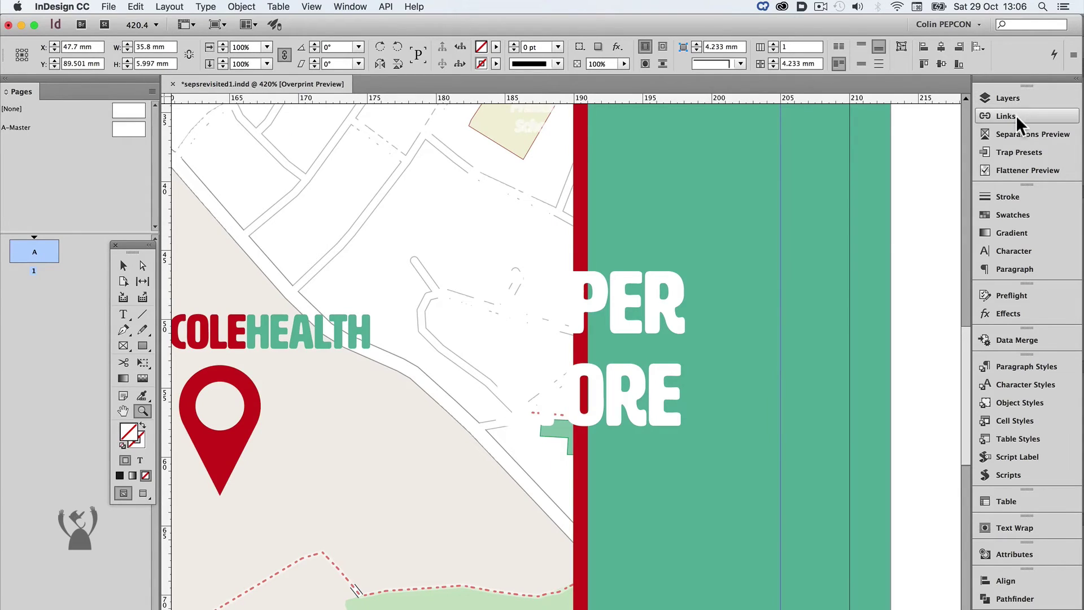
{"action": "left_click", "coordinate": [1020, 136]}
{"action": "left_click", "coordinate": [822, 180]}
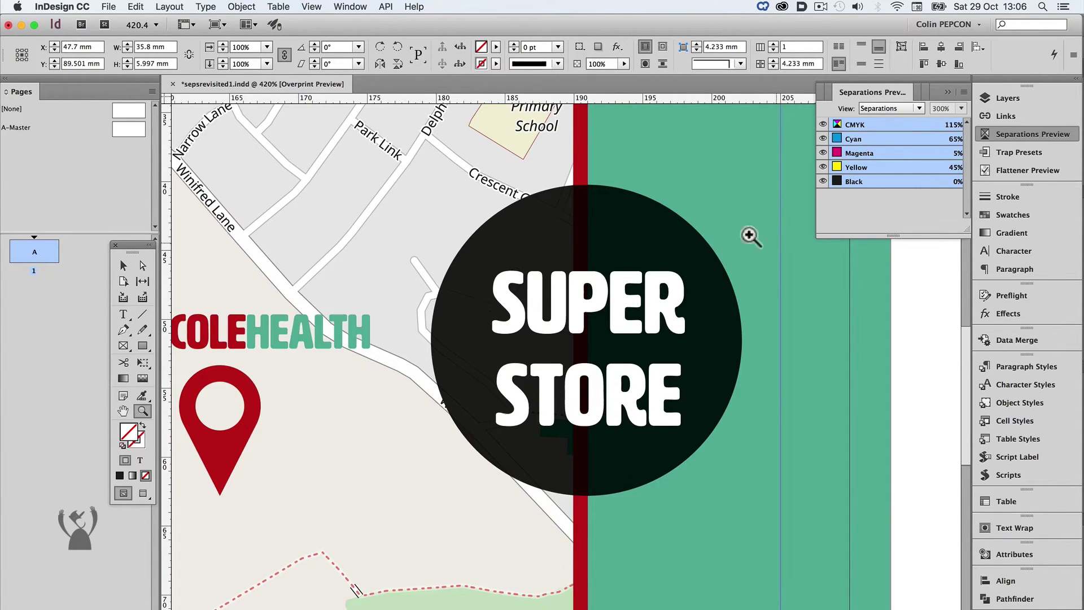
{"action": "left_click", "coordinate": [123, 265]}
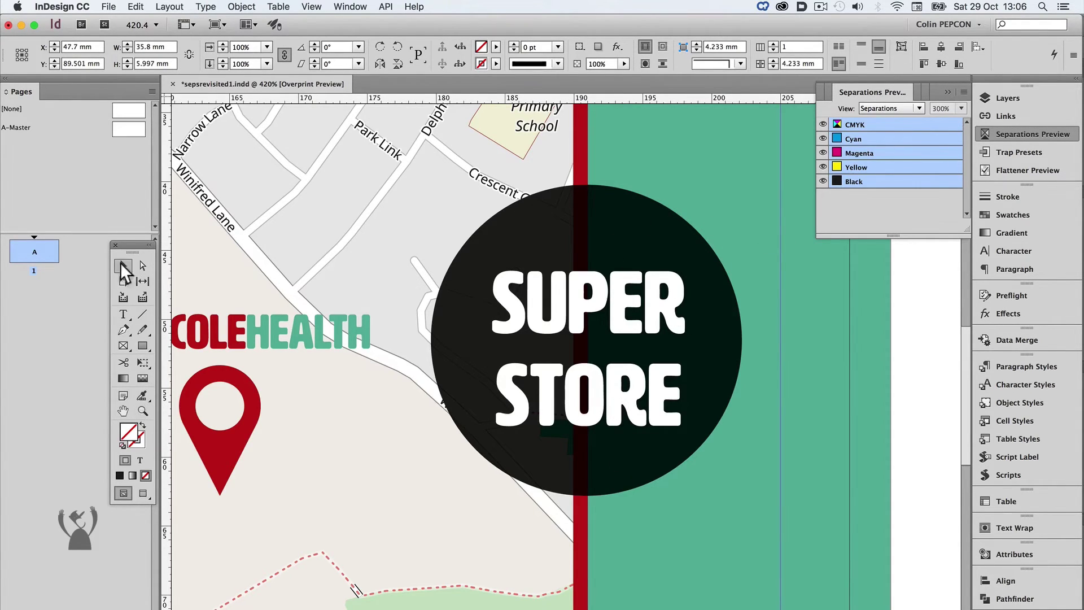
{"action": "left_click", "coordinate": [682, 238]}
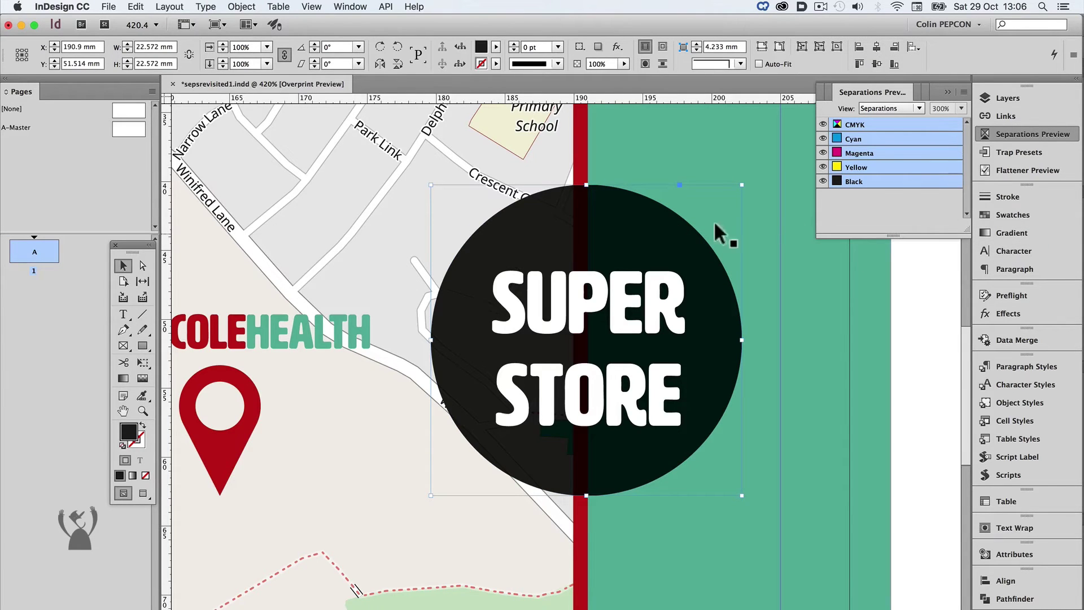
Step: Confirm Overprint [Black] Swatch at 100% in Appearance of Black preferences, then show the Swatches panel
{"action": "left_click", "coordinate": [71, 8]}
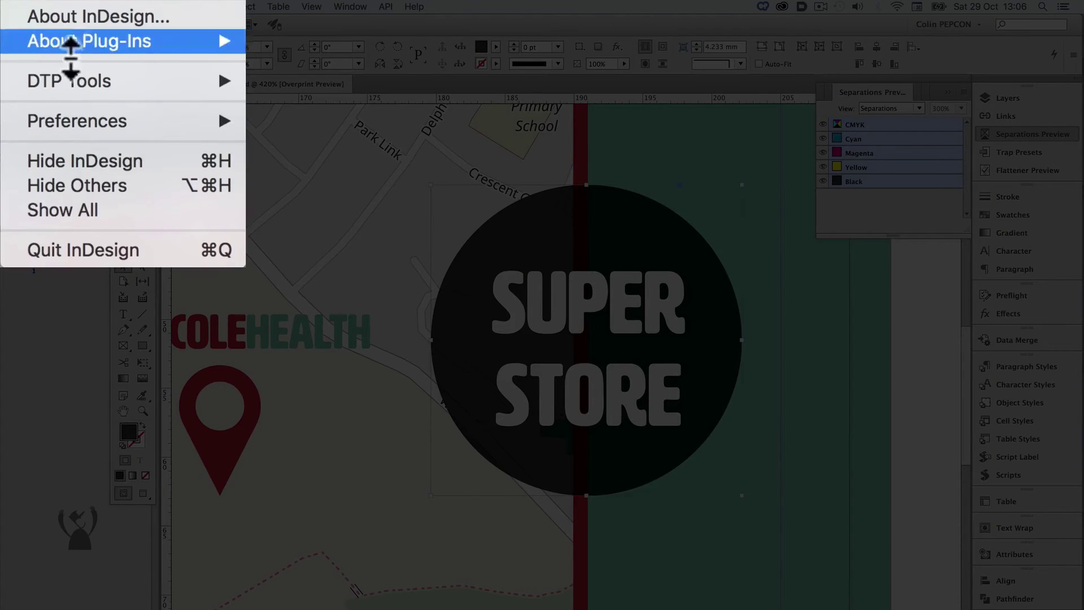
{"action": "mouse_move", "coordinate": [62, 74]}
{"action": "left_click", "coordinate": [329, 497]}
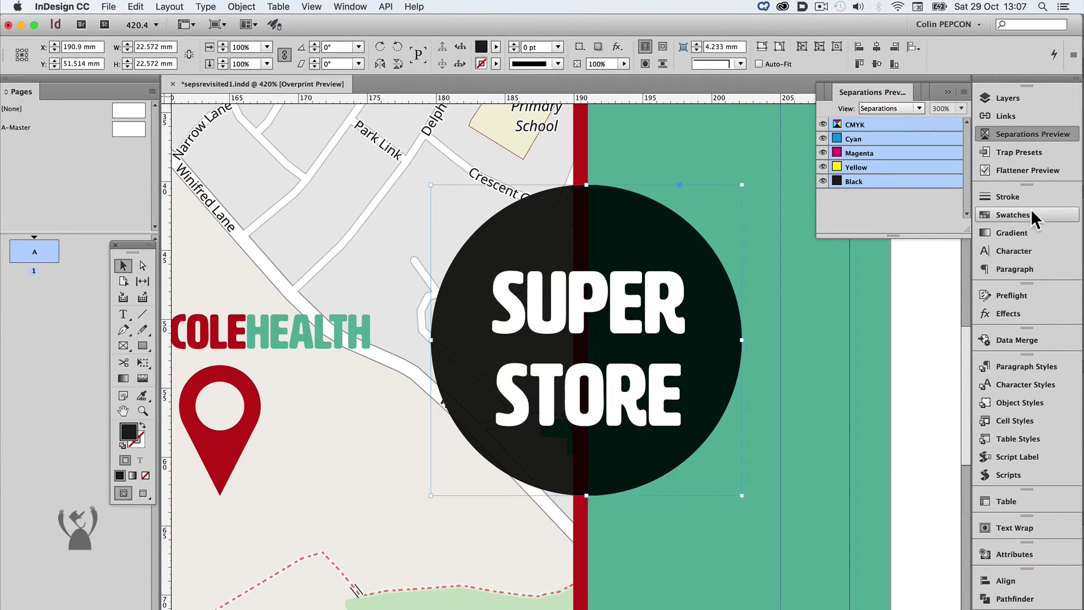
{"action": "left_click", "coordinate": [1024, 214]}
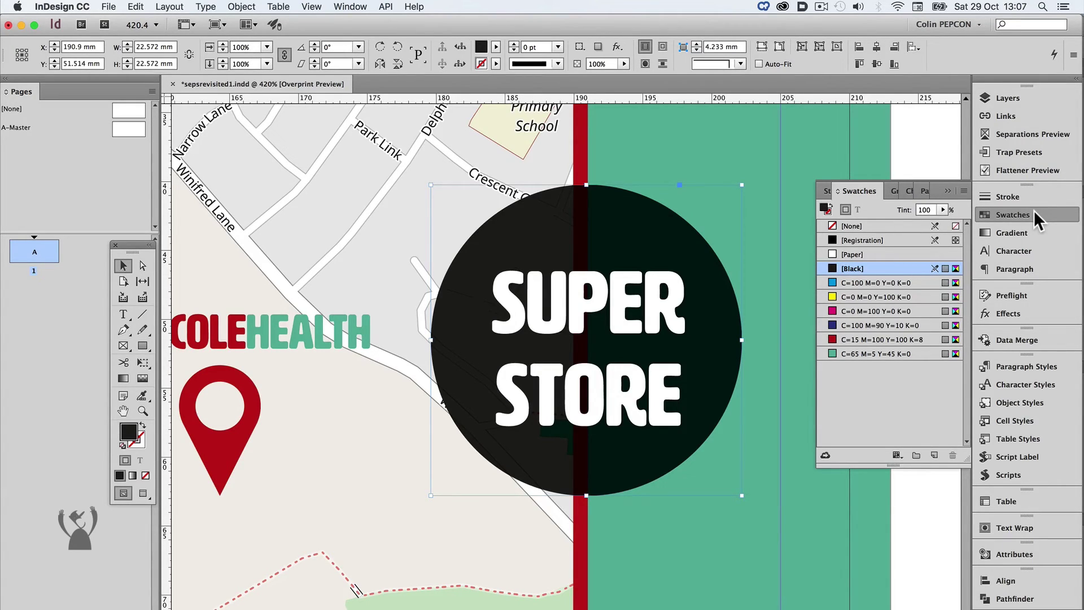
Step: Create a new C=0 M=0 Y=0 K=100 process swatch for the SUPER STORE circle
{"action": "left_click", "coordinate": [961, 191]}
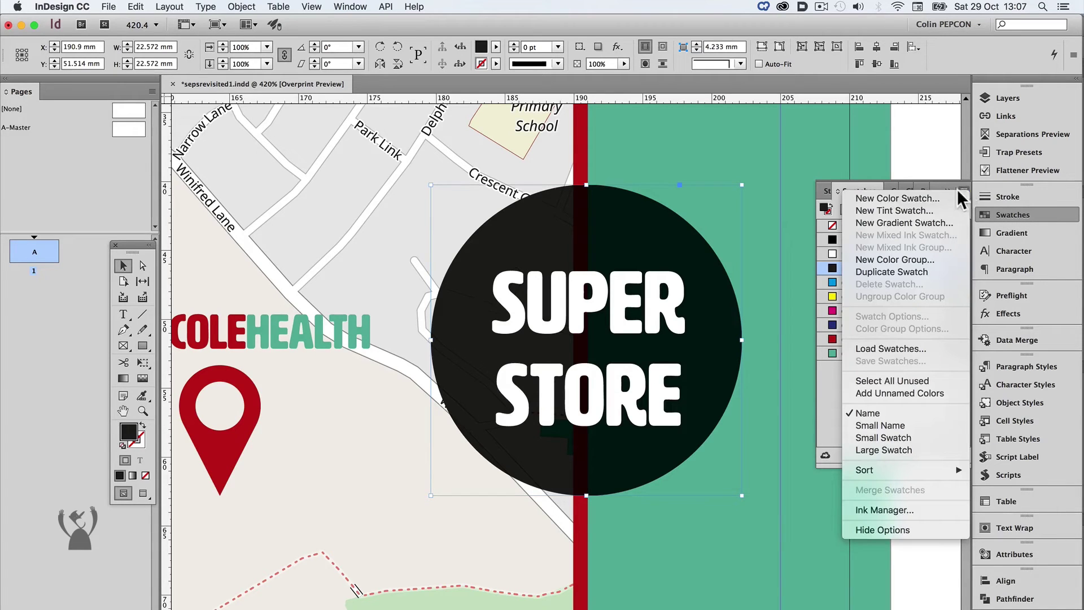
{"action": "left_click", "coordinate": [928, 199]}
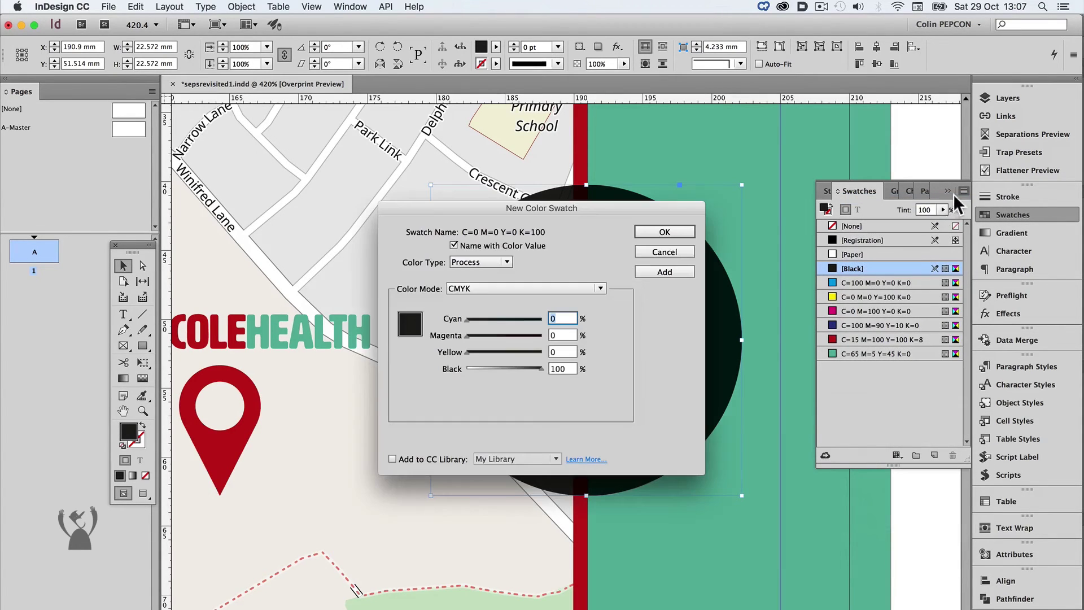
{"action": "left_click_drag", "start_coordinate": [571, 211], "coordinate": [238, 161]}
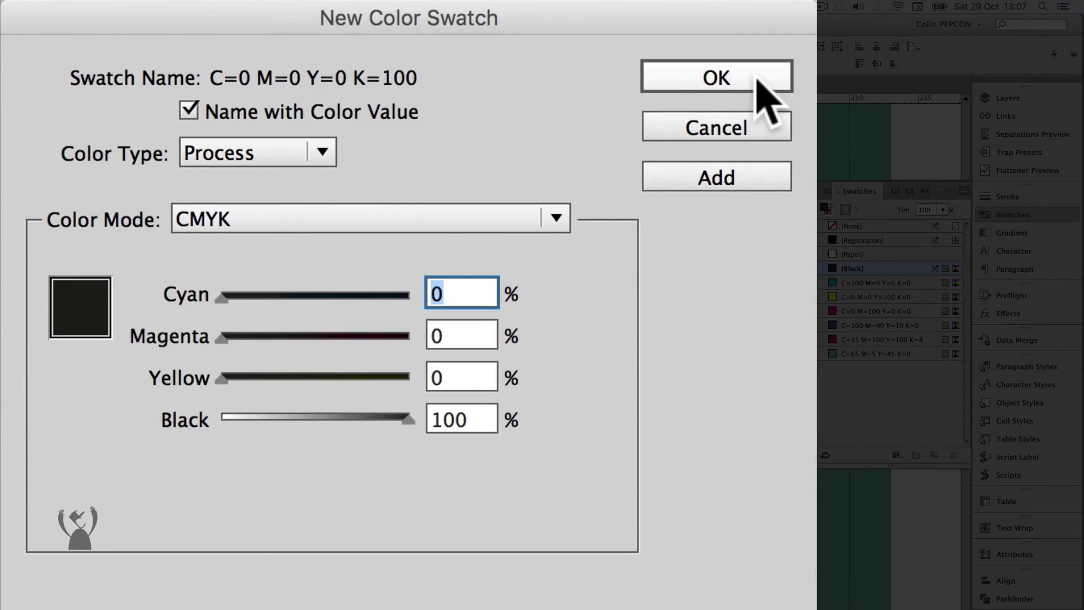
{"action": "left_click", "coordinate": [759, 82]}
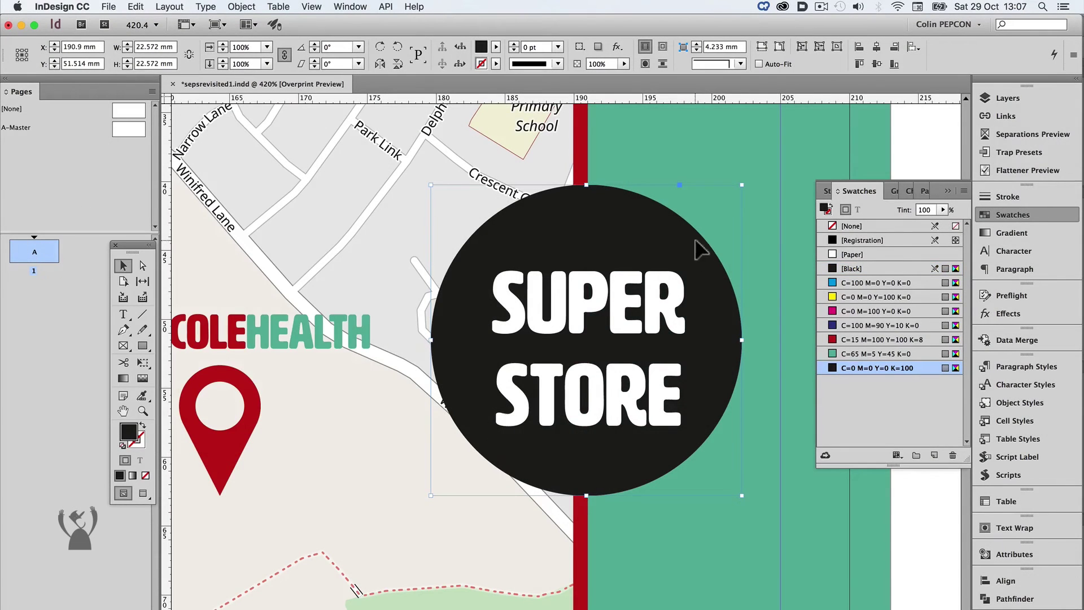
Step: Toggle the Black plate off and on in Separations Preview to check the circle
{"action": "left_click", "coordinate": [1033, 134]}
{"action": "left_click", "coordinate": [822, 181]}
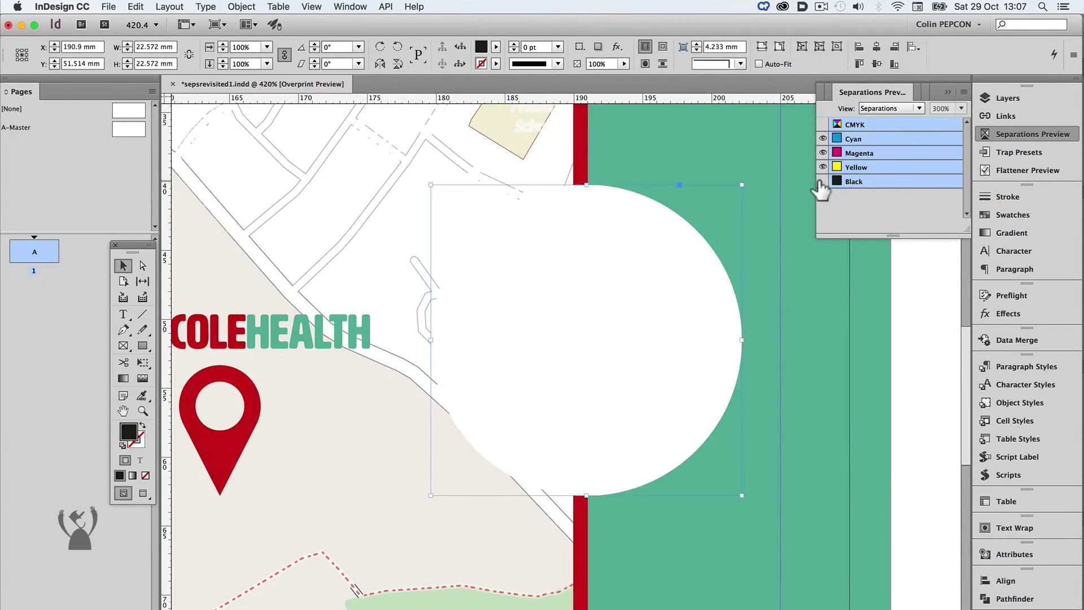
{"action": "left_click", "coordinate": [823, 180]}
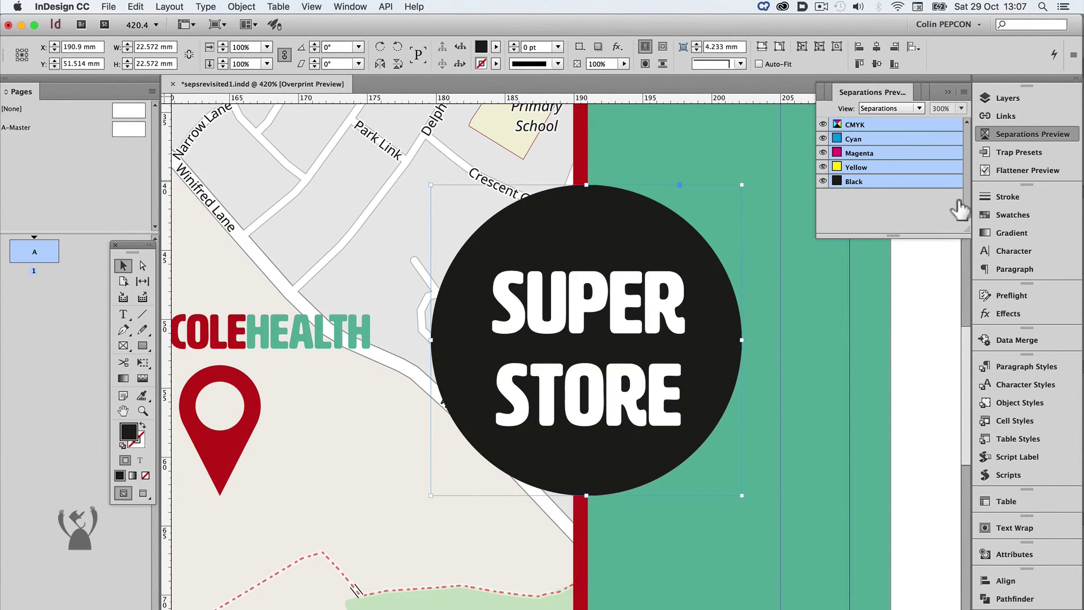
{"action": "left_click", "coordinate": [1021, 214]}
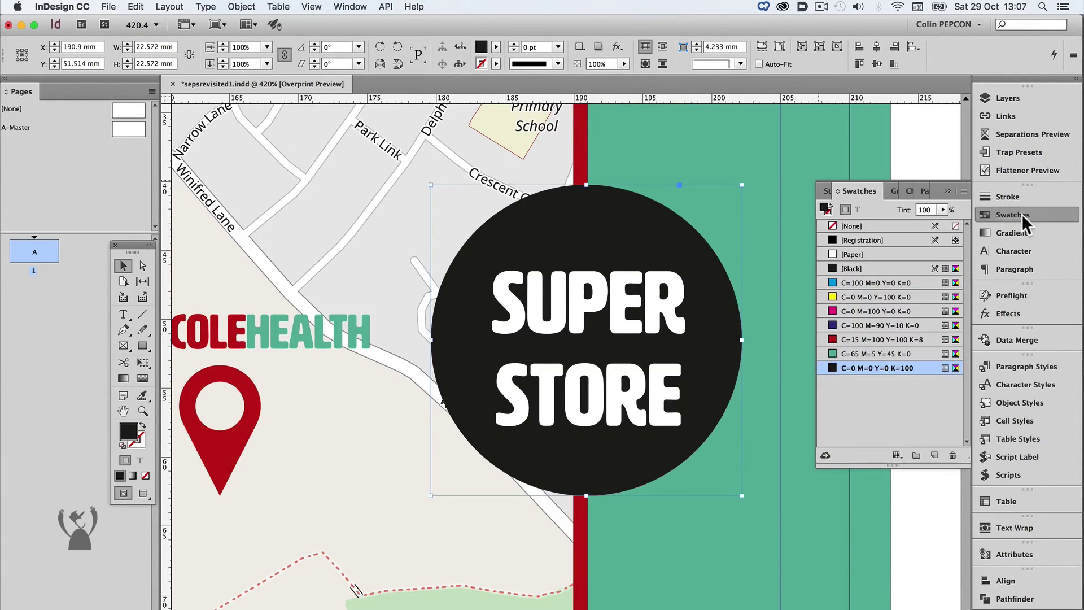
Step: Add a new swatch named 'rich black' with C30 M30 Y30 K100
{"action": "left_click", "coordinate": [963, 192]}
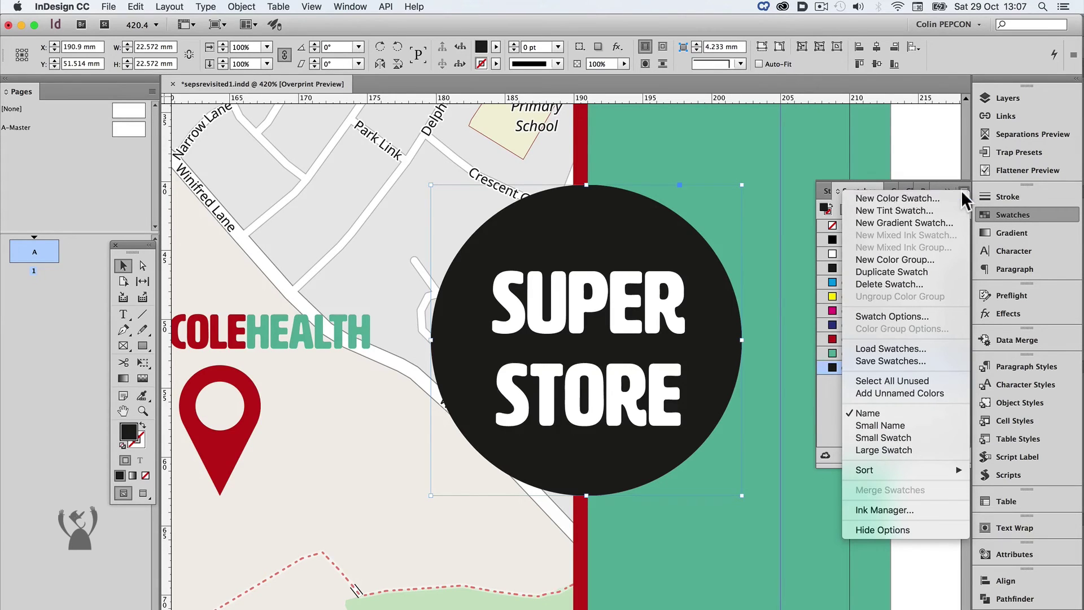
{"action": "left_click", "coordinate": [941, 196]}
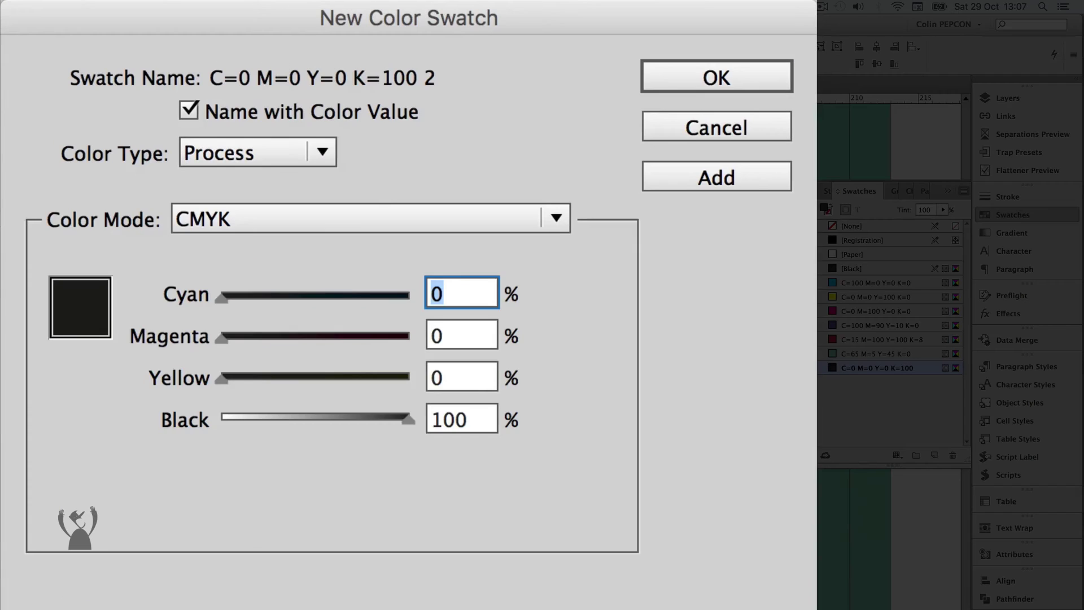
{"action": "left_click", "coordinate": [330, 111]}
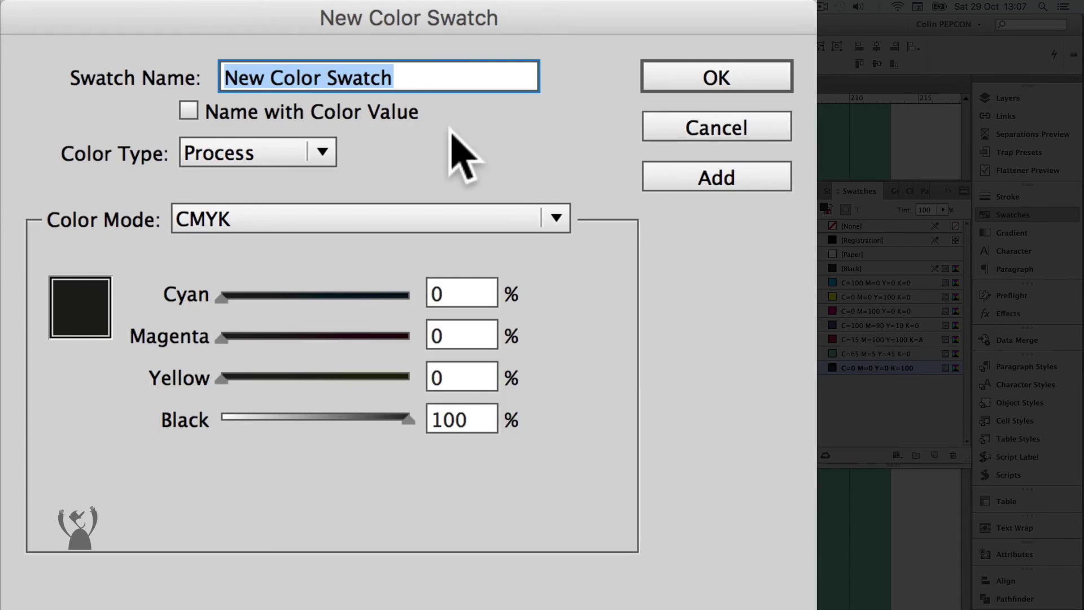
{"action": "type", "text": "rich black"}
{"action": "key", "text": "Tab"}
{"action": "key", "text": "Tab"}
{"action": "key", "text": "Tab"}
{"action": "key", "text": "Tab"}
{"action": "key", "text": "Tab"}
{"action": "type", "text": "30"}
{"action": "key", "text": "Tab"}
{"action": "type", "text": "30"}
{"action": "key", "text": "Tab"}
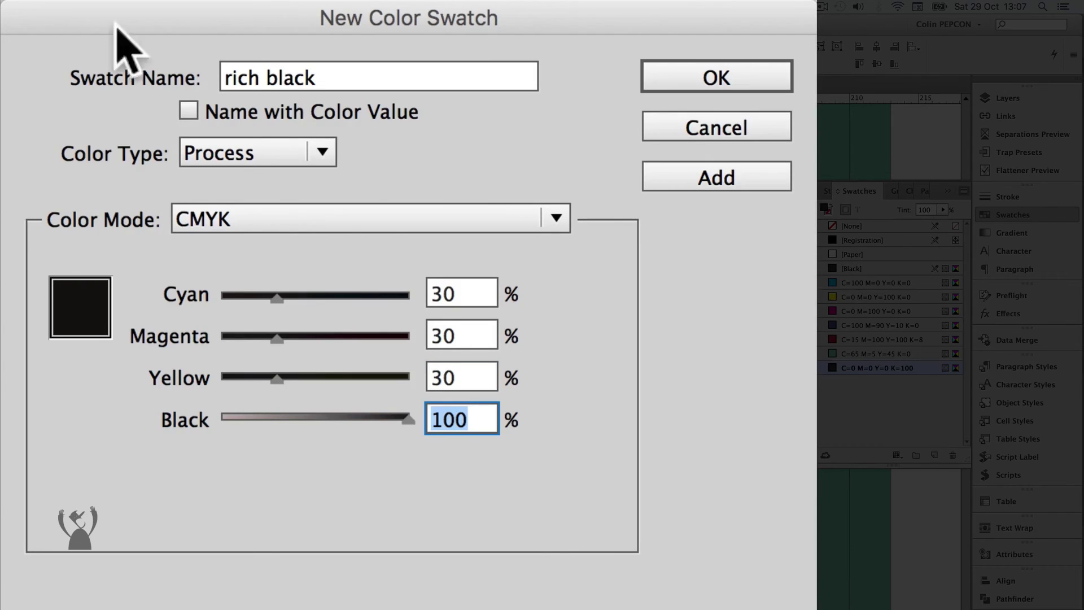
{"action": "left_click", "coordinate": [739, 180]}
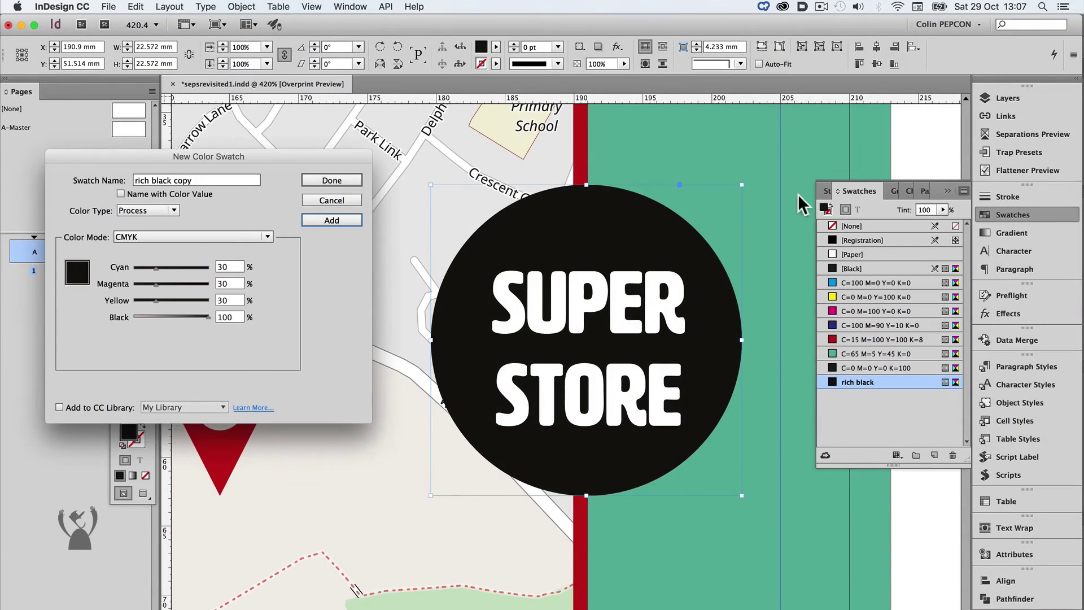
{"action": "key", "text": "Return"}
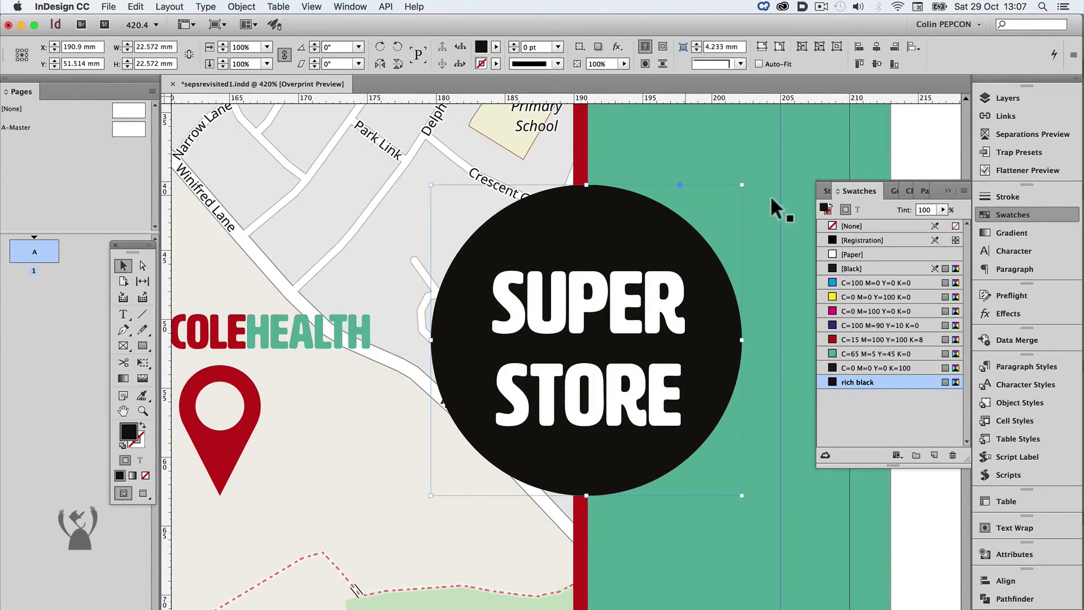
{"action": "left_click", "coordinate": [948, 191]}
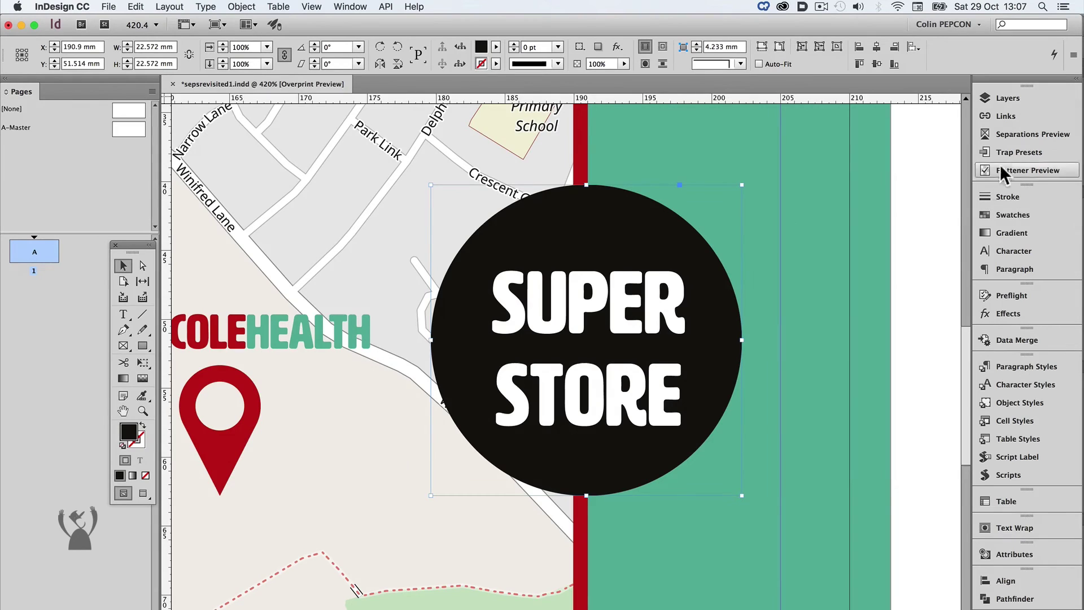
Step: Toggle the Black plate in Separations Preview to verify the rich black, and fit the whole flyer
{"action": "left_click", "coordinate": [1037, 139]}
{"action": "left_click", "coordinate": [822, 181]}
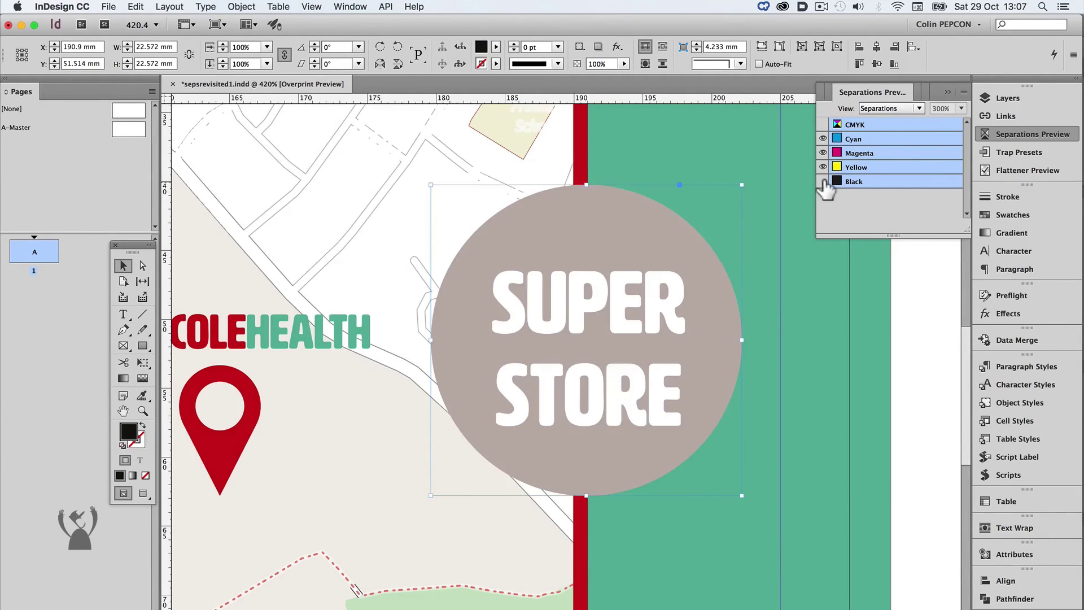
{"action": "left_click", "coordinate": [823, 181]}
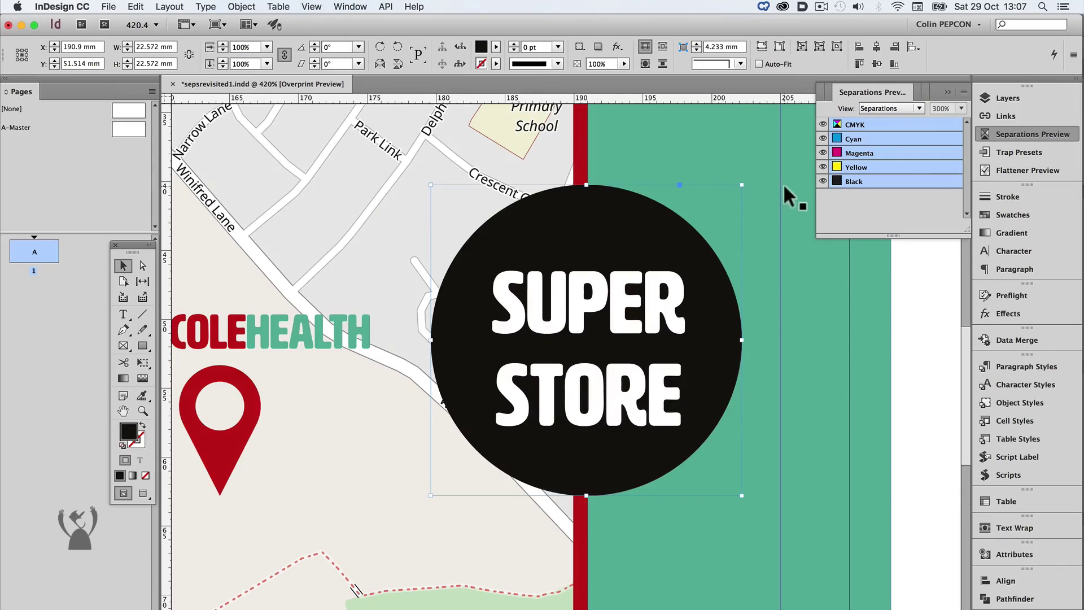
{"action": "key", "text": "super+0"}
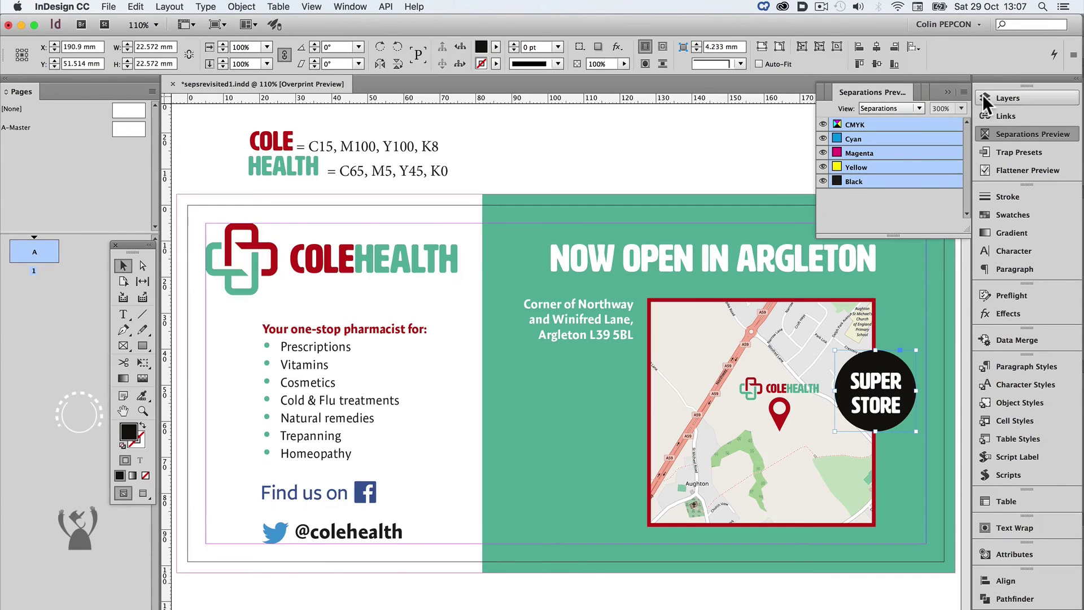
{"action": "left_click", "coordinate": [947, 92]}
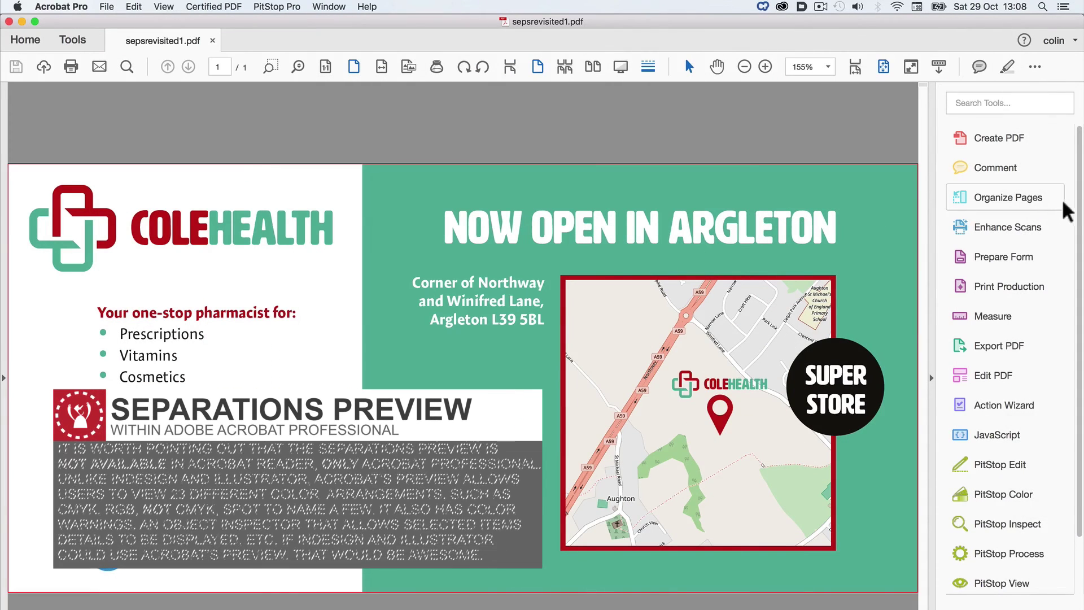
Step: Open the PDF's Output Preview and set the simulation profile to Japan Color 2002 Newspaper
{"action": "left_click", "coordinate": [1041, 286]}
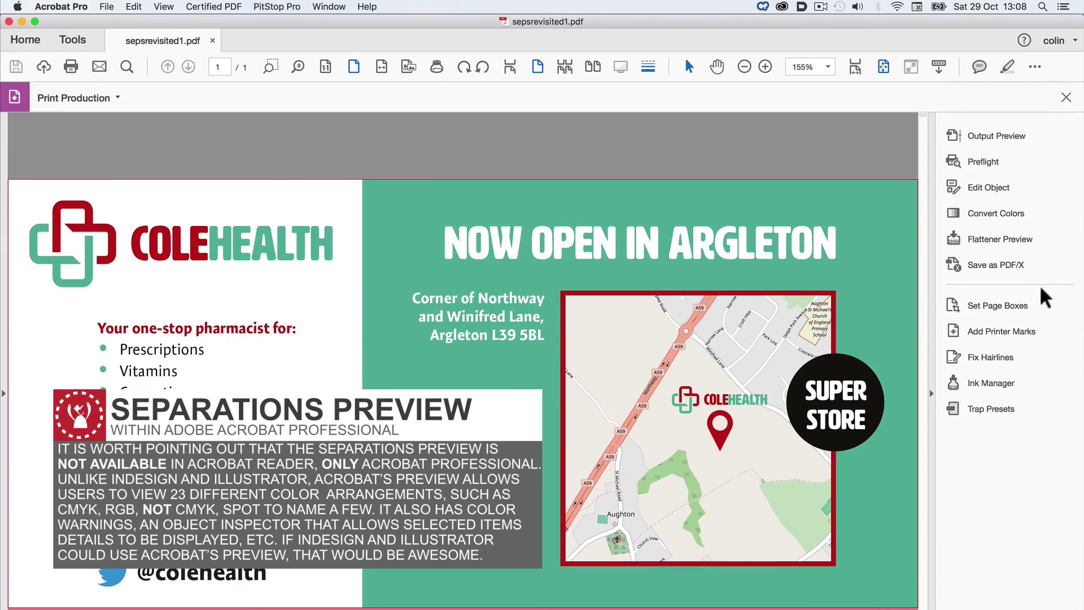
{"action": "left_click", "coordinate": [1004, 137]}
{"action": "left_click_drag", "start_coordinate": [889, 107], "coordinate": [973, 102]}
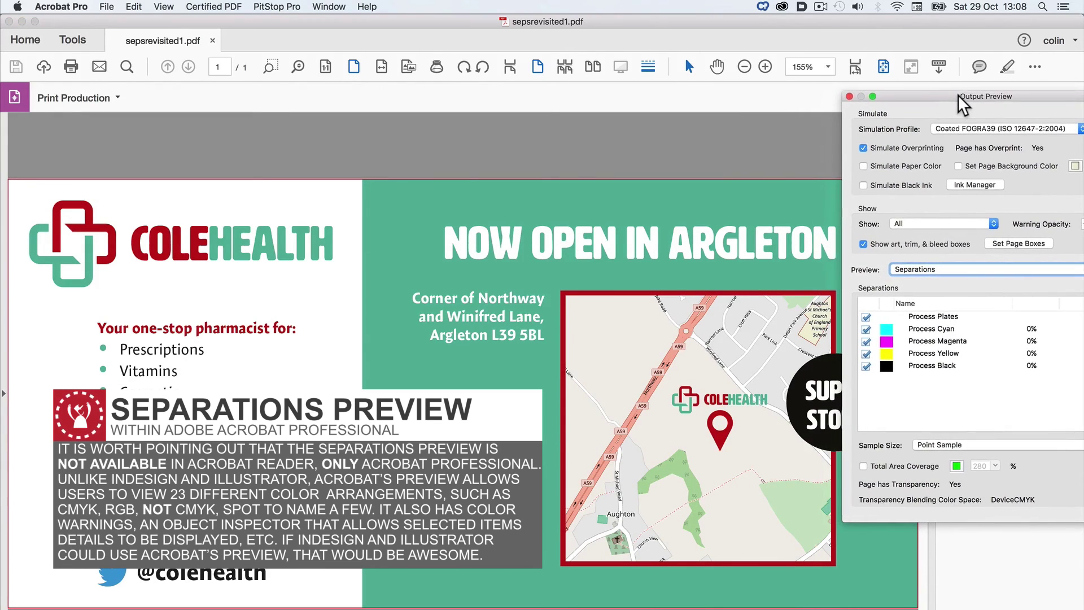
{"action": "left_click", "coordinate": [970, 128]}
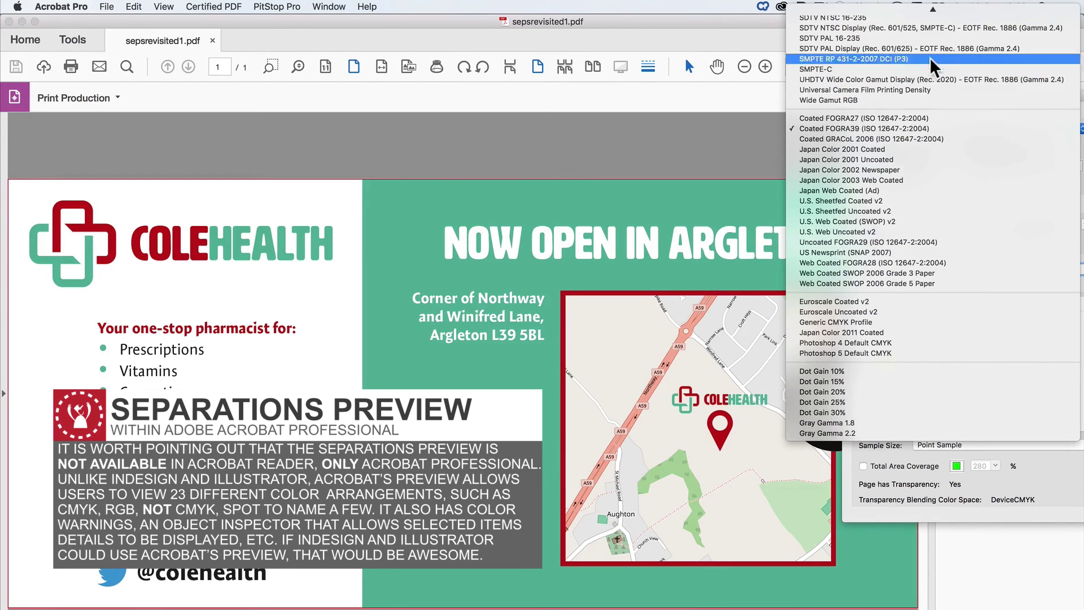
{"action": "mouse_move", "coordinate": [932, 9]}
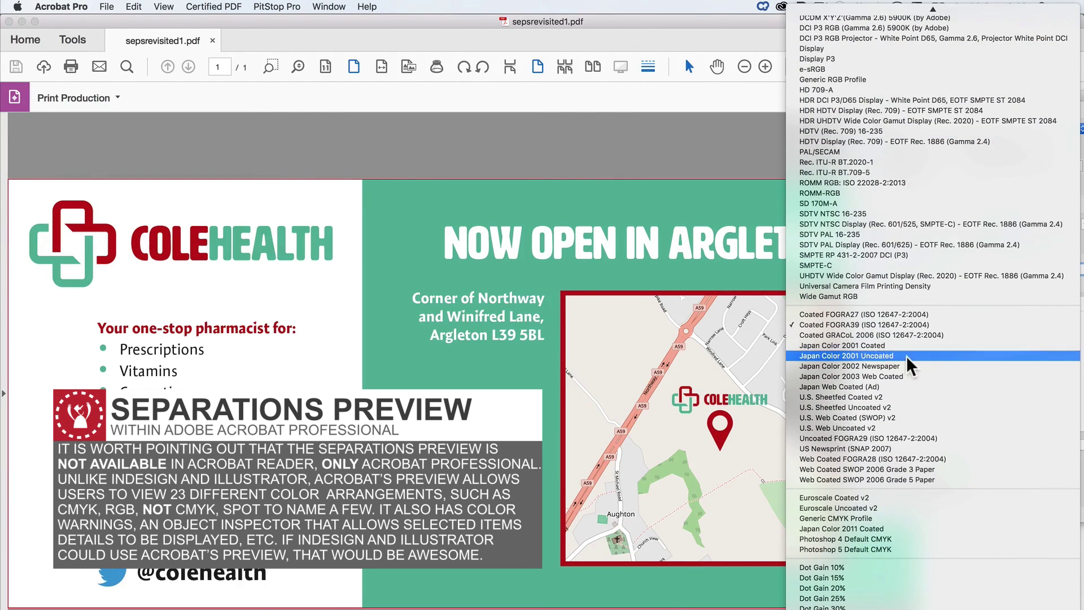
{"action": "left_click", "coordinate": [904, 368]}
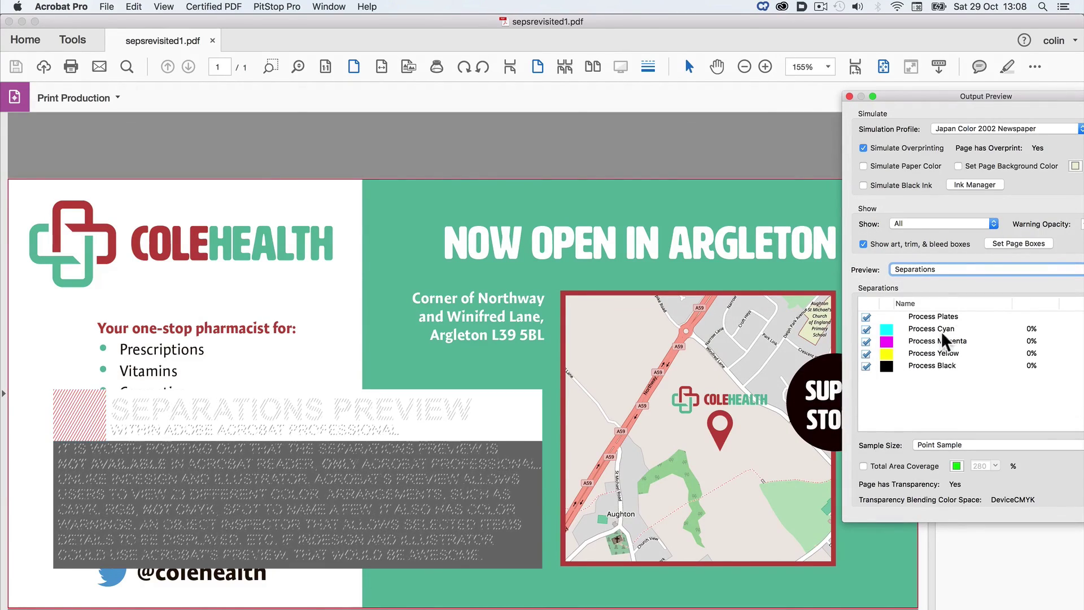
{"action": "left_click", "coordinate": [989, 129]}
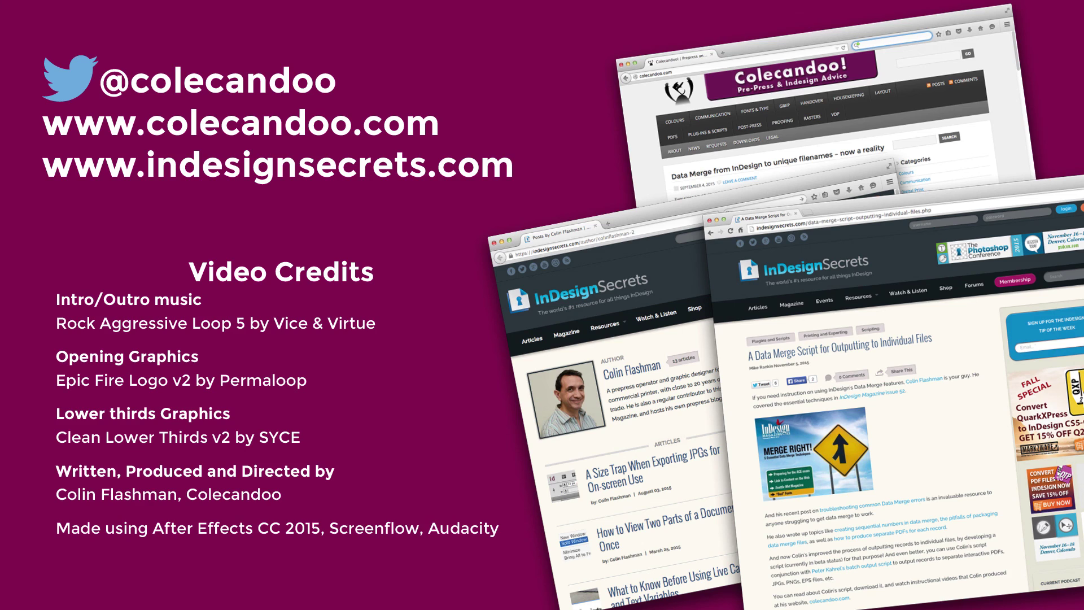